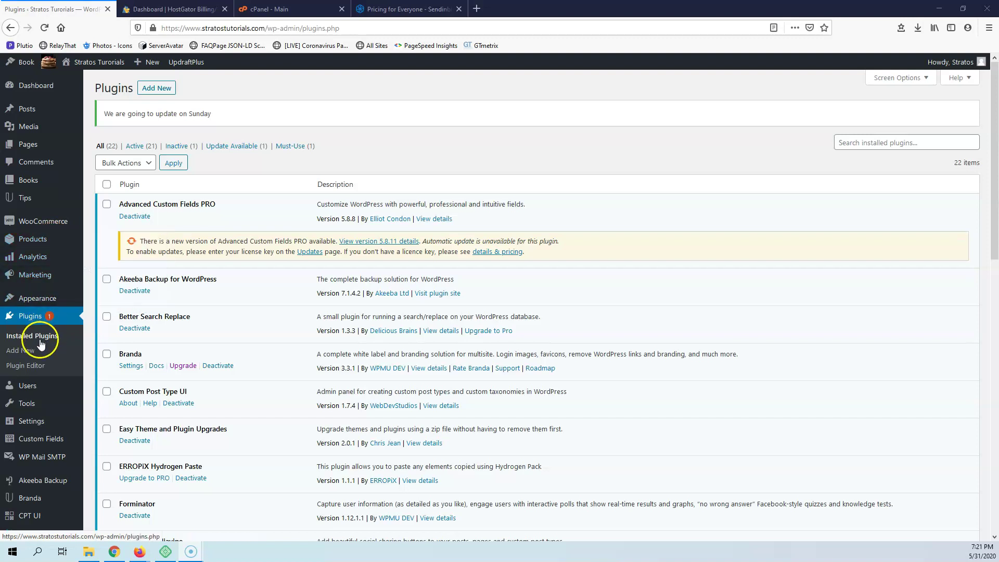
Search the plugin directory for 'smtp' and confirm WP Mail SMTP by WPForms is already active.
{"action": "left_click", "coordinate": [24, 352]}
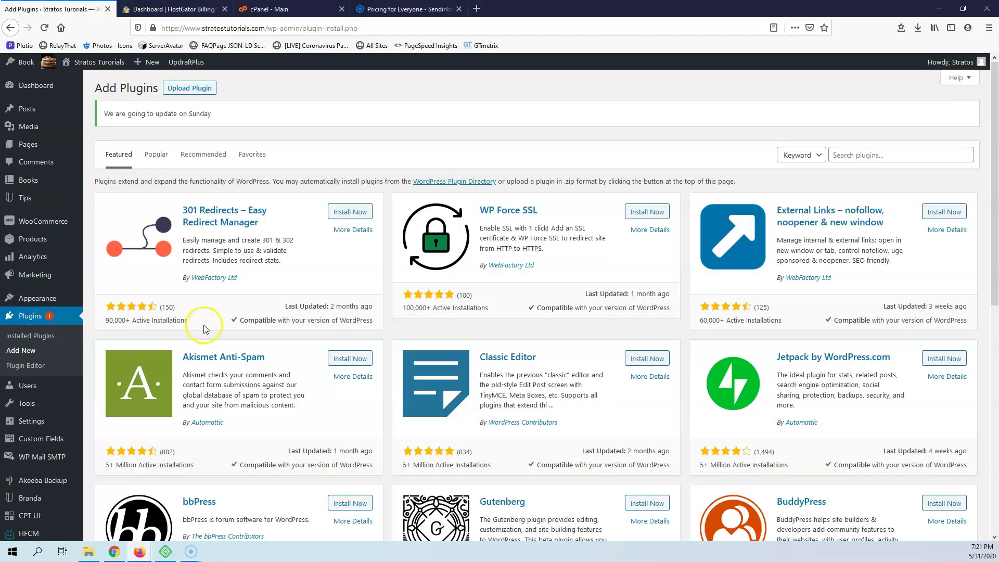
{"action": "left_click", "coordinate": [845, 155]}
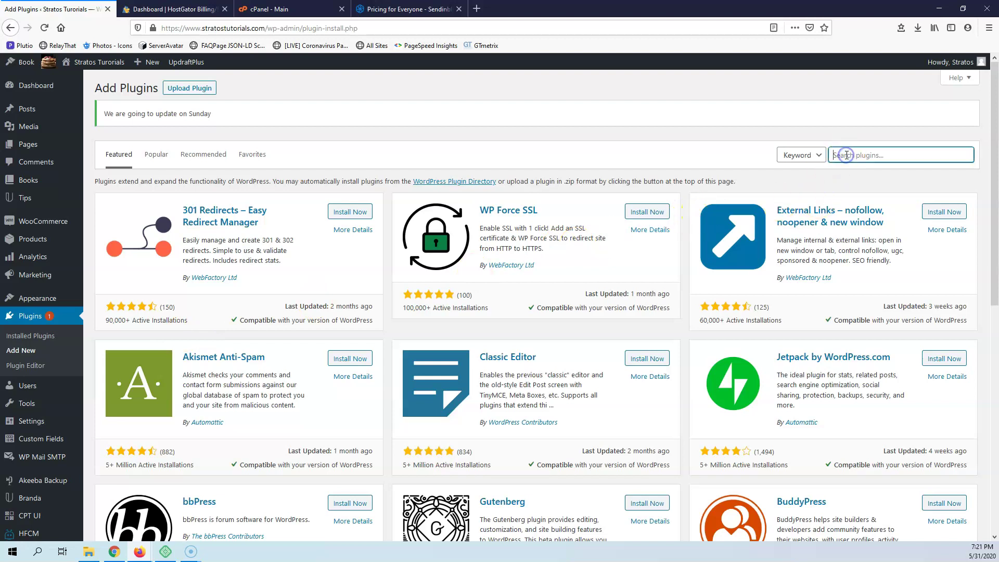
{"action": "type", "text": "smtp"}
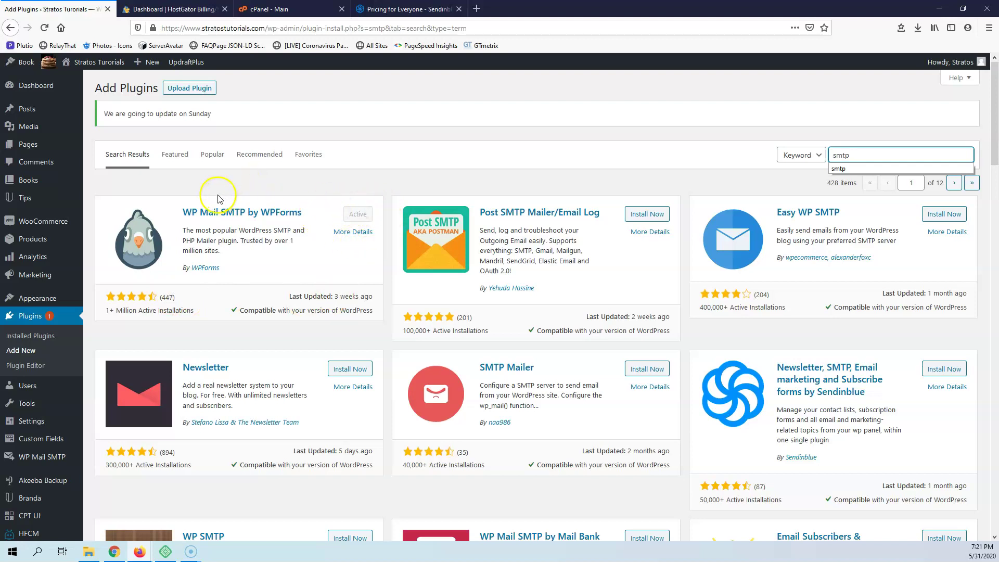
{"action": "mouse_move", "coordinate": [19, 414]}
{"action": "mouse_move", "coordinate": [23, 460]}
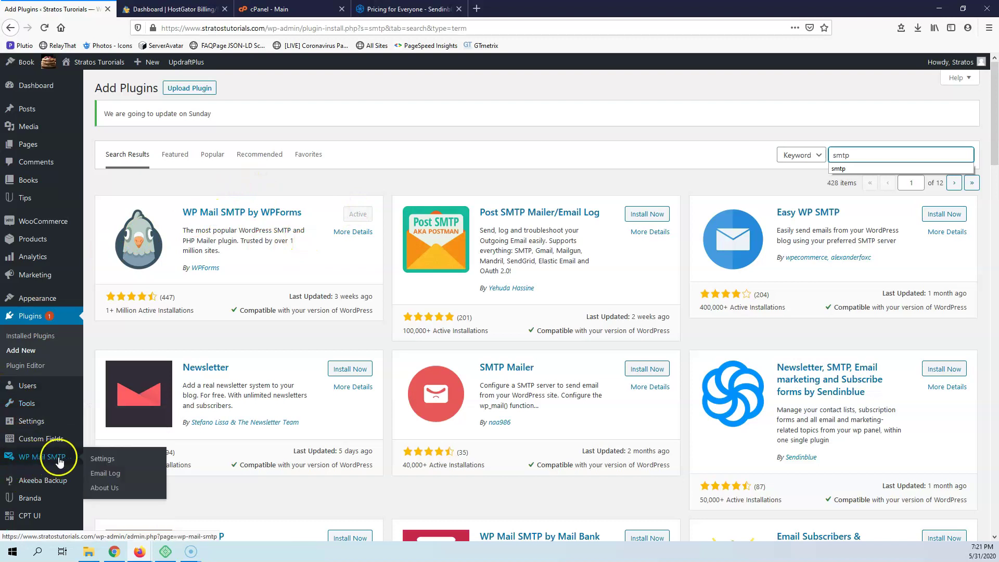
Open the WP Mail SMTP General settings and highlight the From Email address.
{"action": "left_click", "coordinate": [104, 460]}
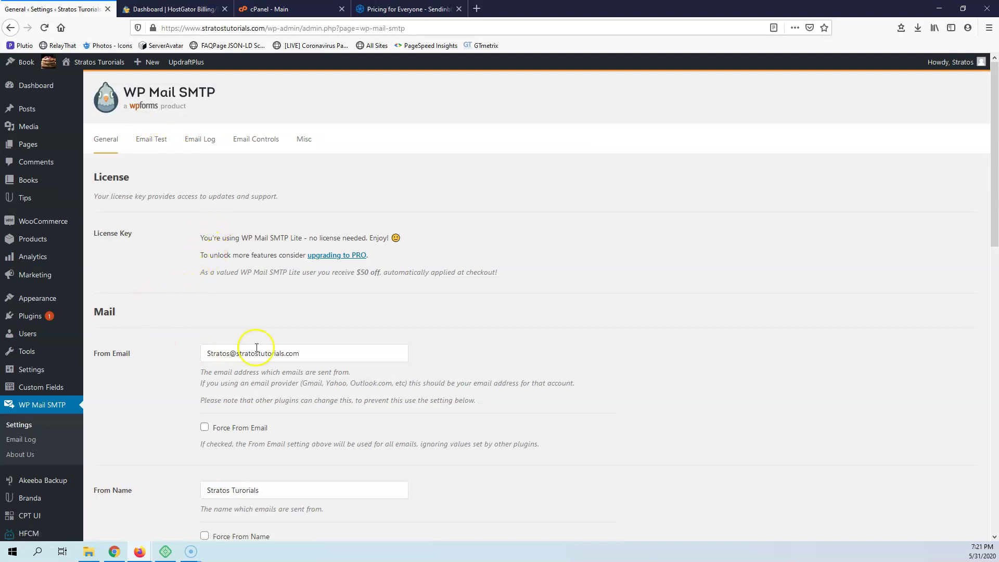
{"action": "left_click_drag", "start_coordinate": [324, 353], "coordinate": [188, 351]}
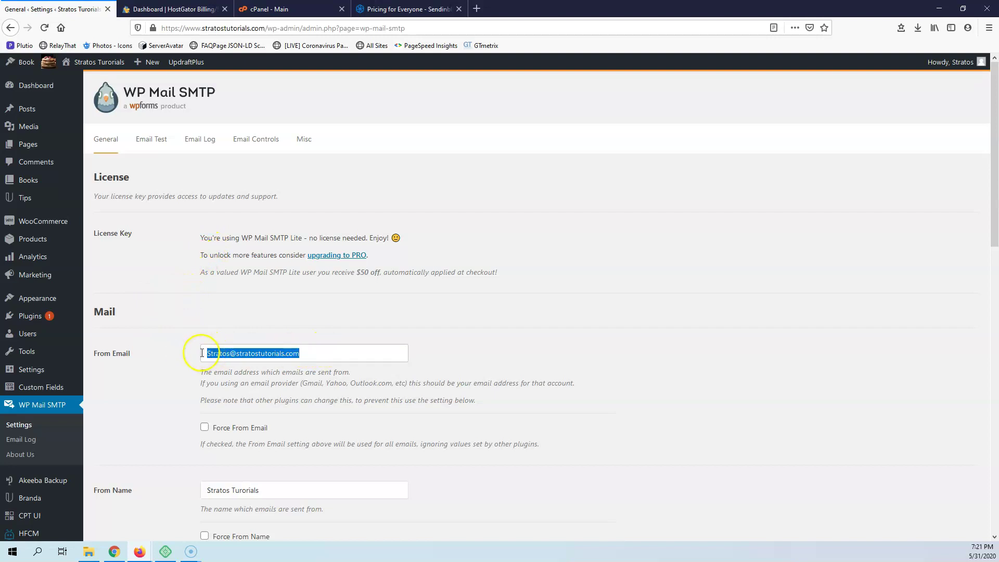
{"action": "left_click", "coordinate": [311, 354]}
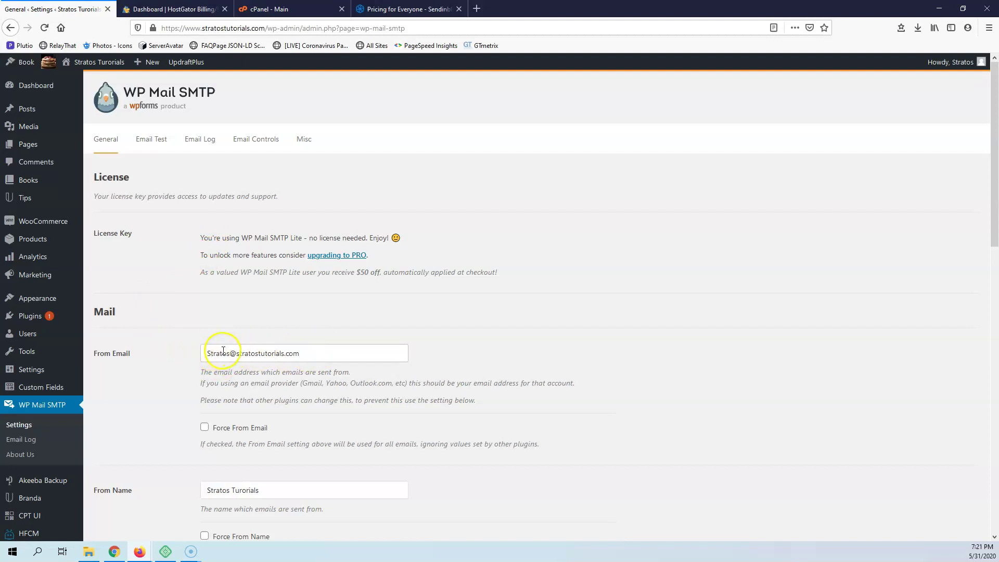
{"action": "left_click_drag", "start_coordinate": [208, 354], "coordinate": [307, 350]}
{"action": "left_click", "coordinate": [310, 351]}
Inspect the name and domain parts of the From Email address, leaving it unchanged.
{"action": "left_click_drag", "start_coordinate": [203, 356], "coordinate": [292, 352]}
{"action": "left_click_drag", "start_coordinate": [196, 356], "coordinate": [319, 350]}
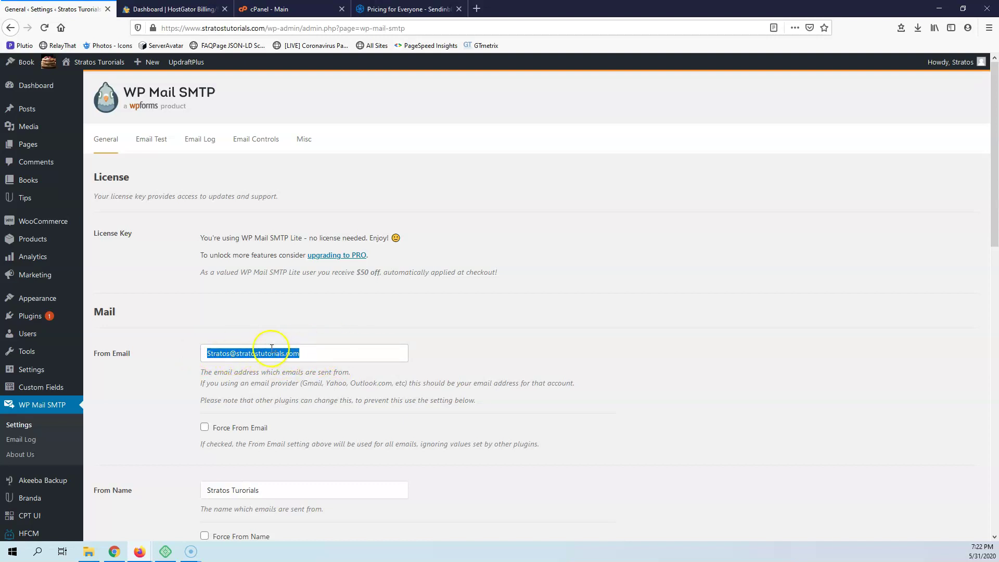
{"action": "left_click", "coordinate": [218, 354]}
{"action": "double_click", "coordinate": [217, 355]}
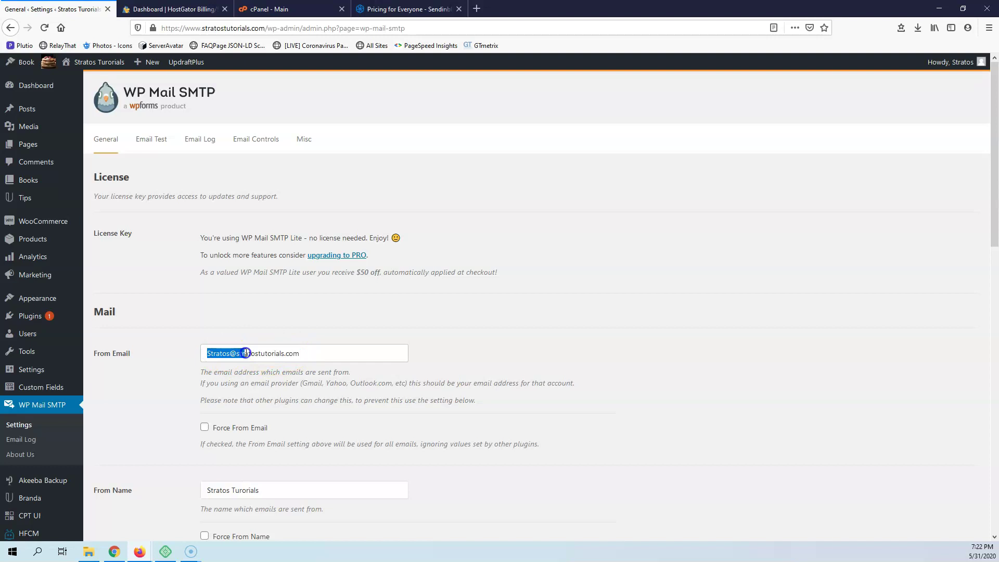
{"action": "left_click", "coordinate": [265, 354]}
{"action": "left_click_drag", "start_coordinate": [233, 354], "coordinate": [310, 353]}
{"action": "left_click", "coordinate": [292, 353]}
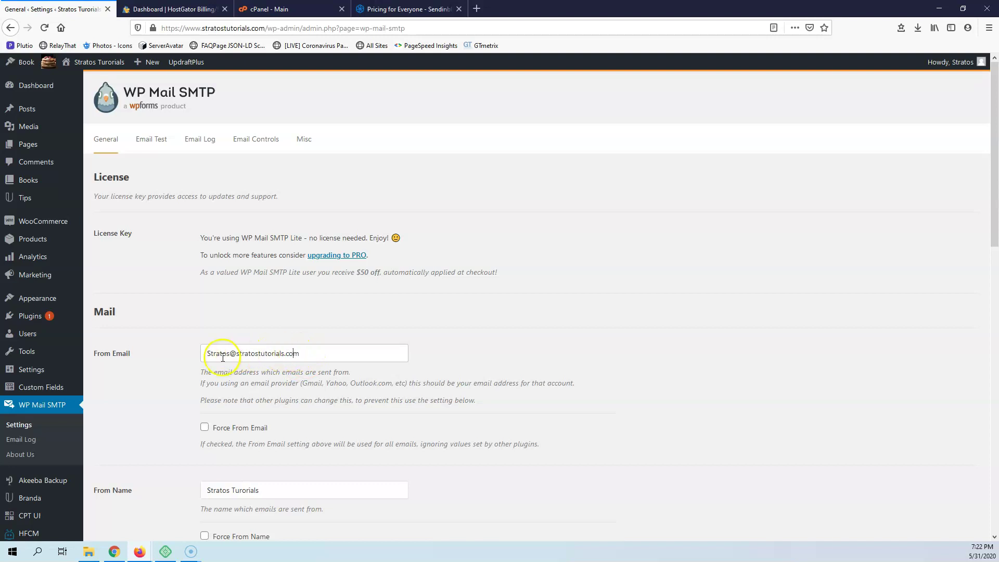
{"action": "left_click_drag", "start_coordinate": [207, 353], "coordinate": [230, 352]}
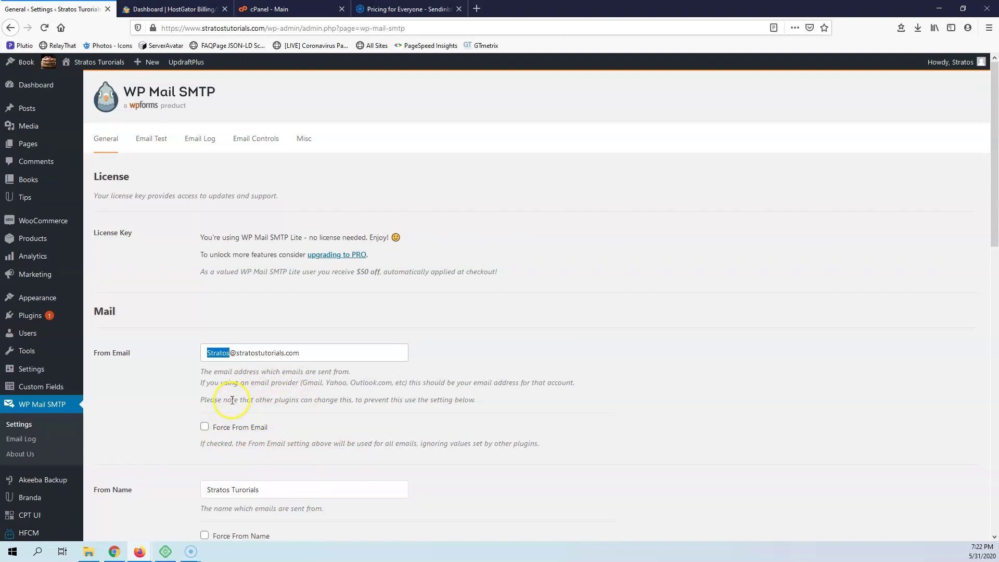
Leave Return Path unticked and select Sendinblue as the mailer.
{"action": "scroll", "coordinate": [233, 406], "scroll_direction": "down", "scroll_amount": 2}
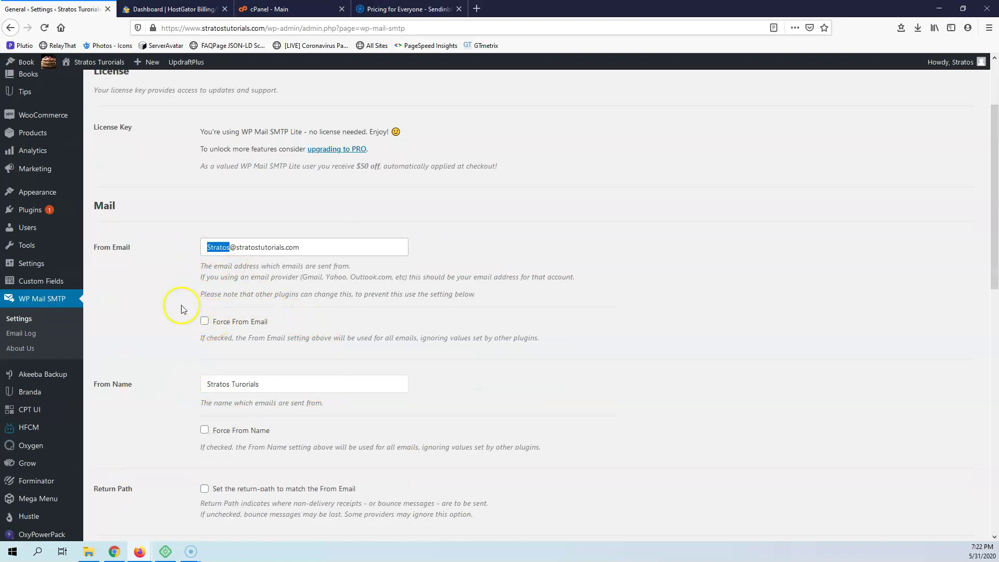
{"action": "scroll", "coordinate": [172, 296], "scroll_direction": "down", "scroll_amount": 2}
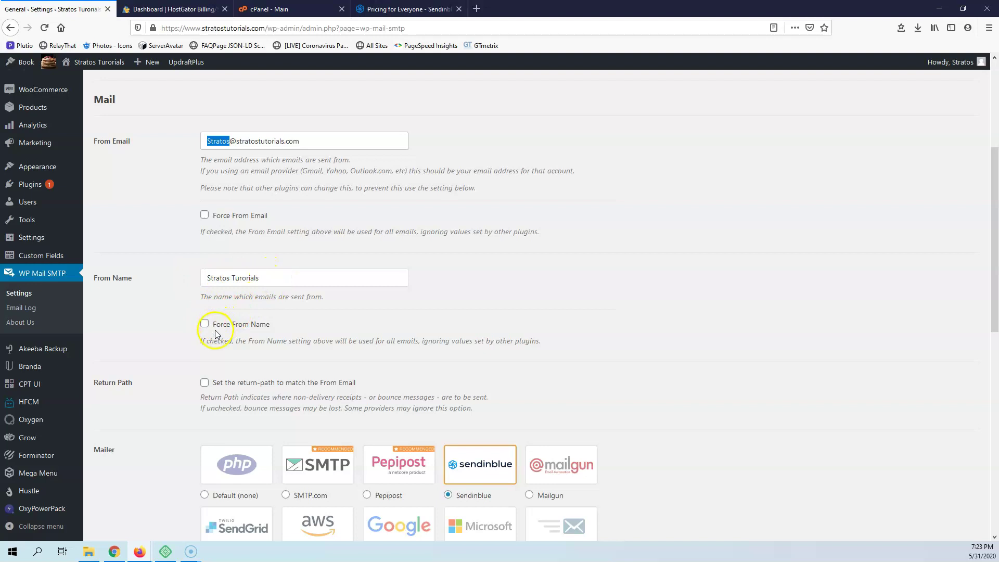
{"action": "scroll", "coordinate": [156, 283], "scroll_direction": "down", "scroll_amount": 4}
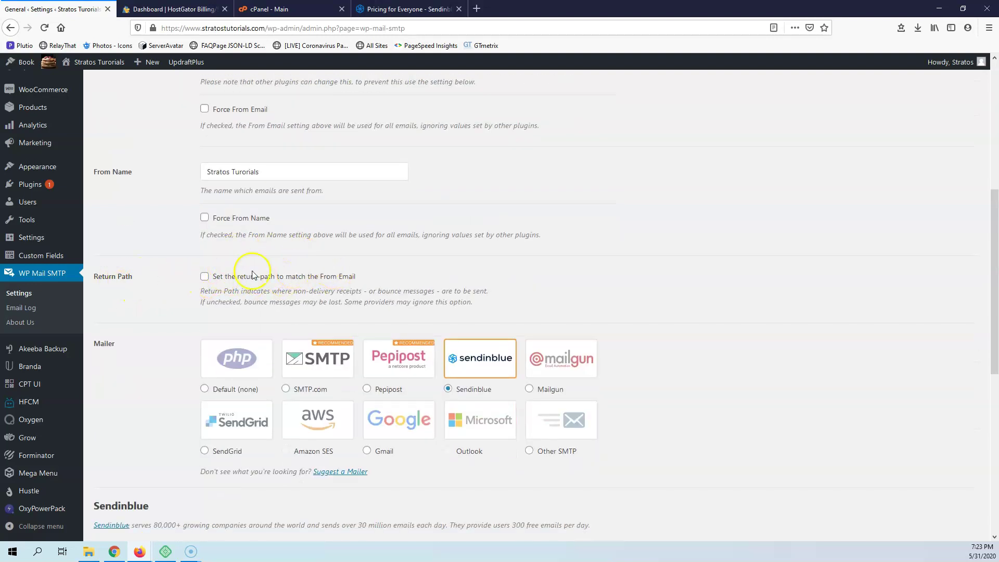
{"action": "left_click", "coordinate": [206, 278]}
{"action": "left_click", "coordinate": [205, 277]}
{"action": "scroll", "coordinate": [179, 313], "scroll_direction": "down", "scroll_amount": 3}
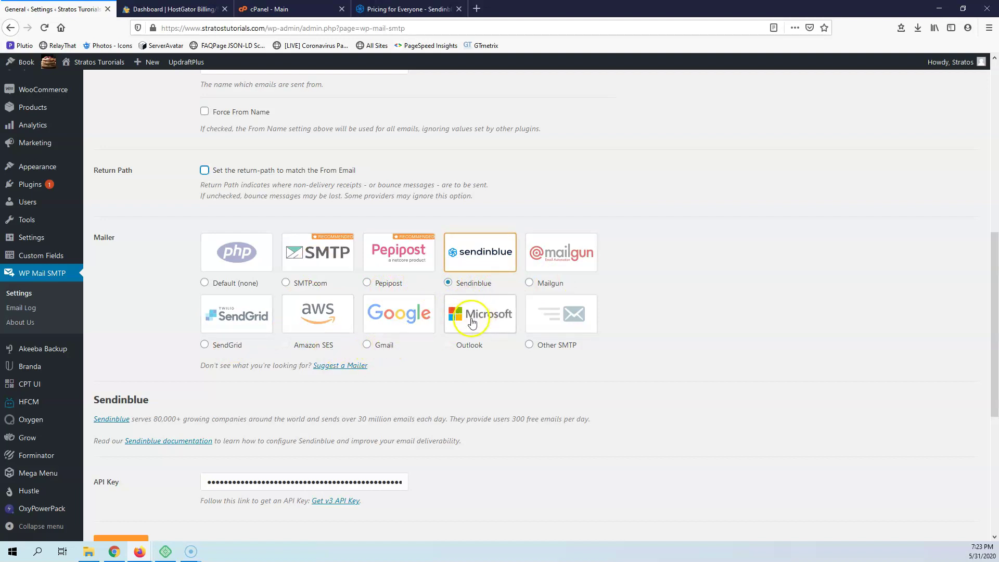
{"action": "left_click", "coordinate": [477, 260]}
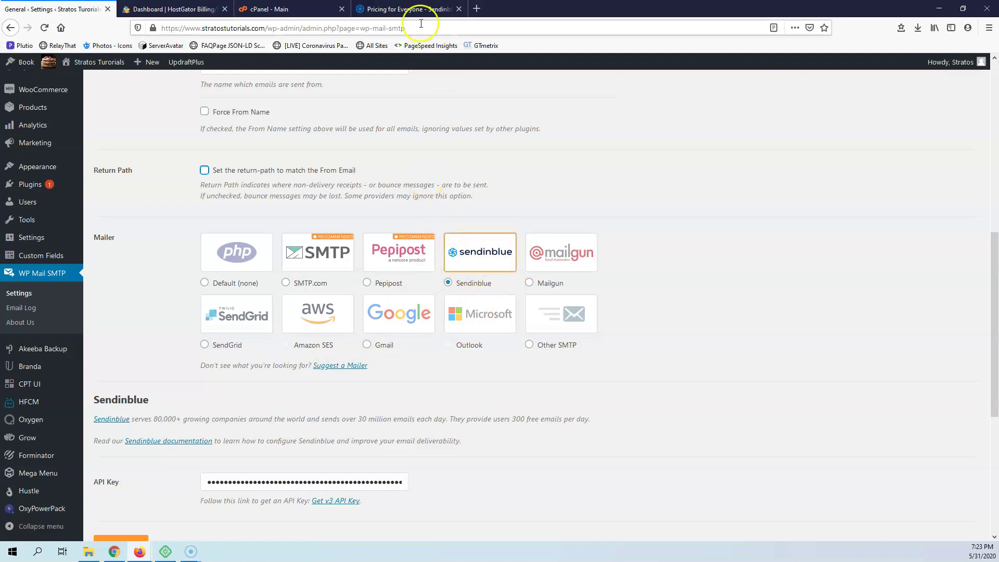
Check the Sendinblue pricing page, highlighting the Free plan's 300 emails/day allowance.
{"action": "left_click", "coordinate": [411, 10]}
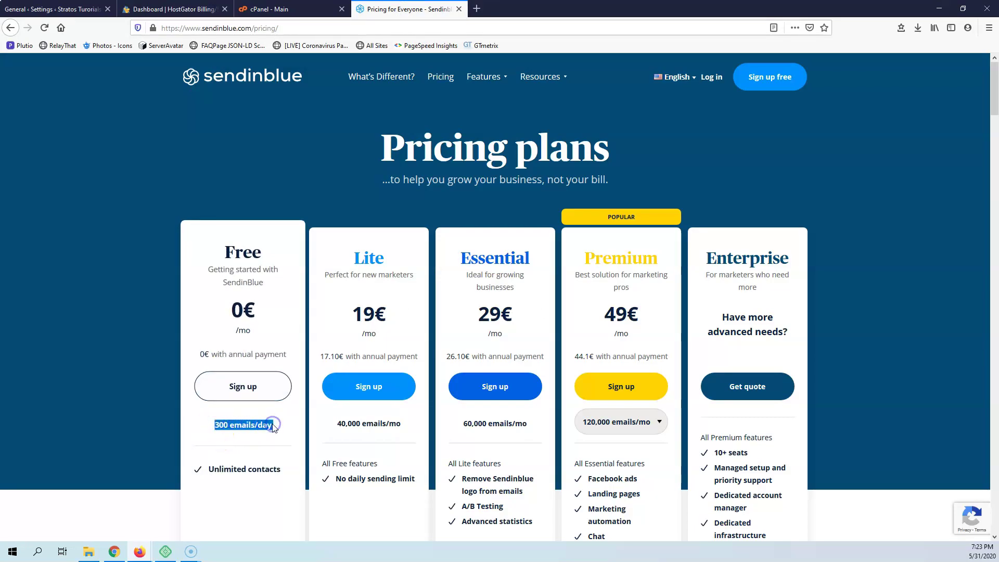
{"action": "left_click", "coordinate": [234, 425]}
{"action": "left_click_drag", "start_coordinate": [210, 424], "coordinate": [271, 426]}
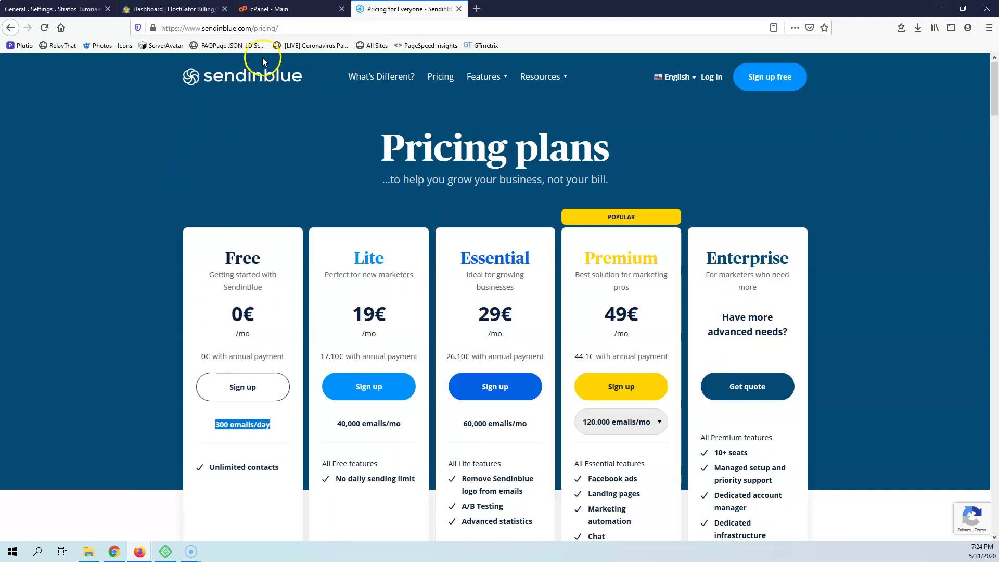
In HostGator cPanel, scroll to the Email section and open Email Accounts.
{"action": "left_click", "coordinate": [261, 11]}
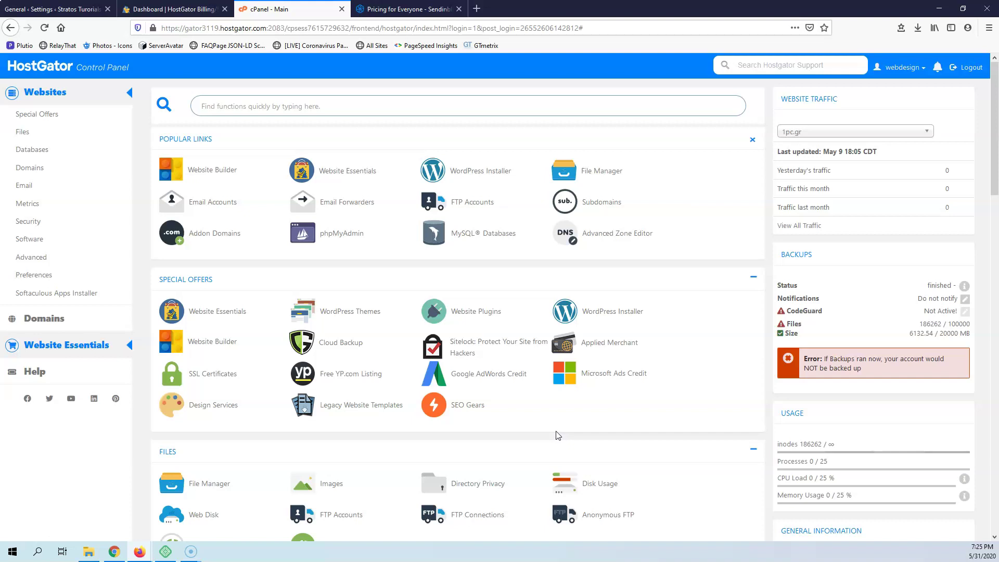
{"action": "scroll", "coordinate": [559, 431], "scroll_direction": "down", "scroll_amount": 4}
{"action": "middle_click", "coordinate": [561, 374]}
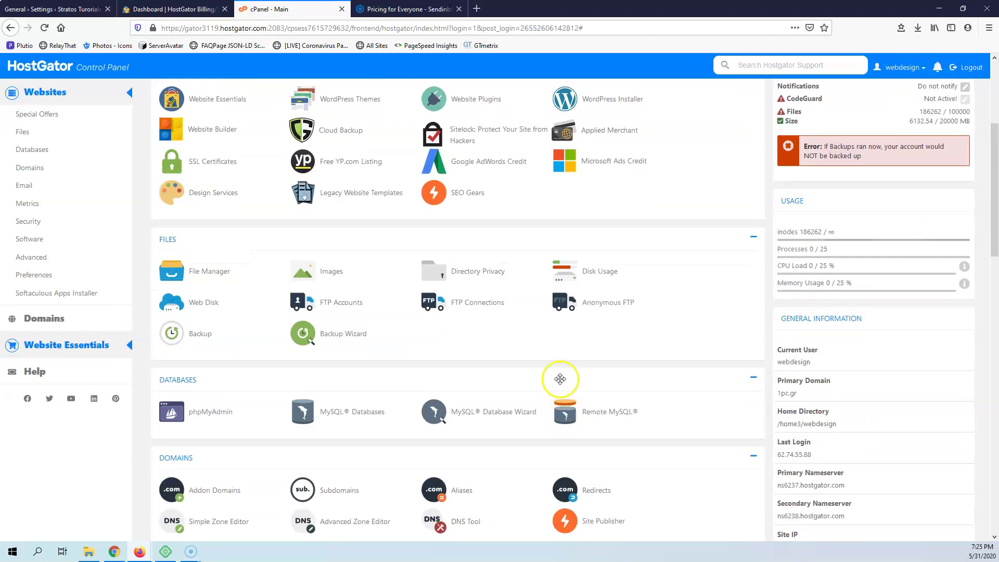
{"action": "left_click", "coordinate": [564, 371]}
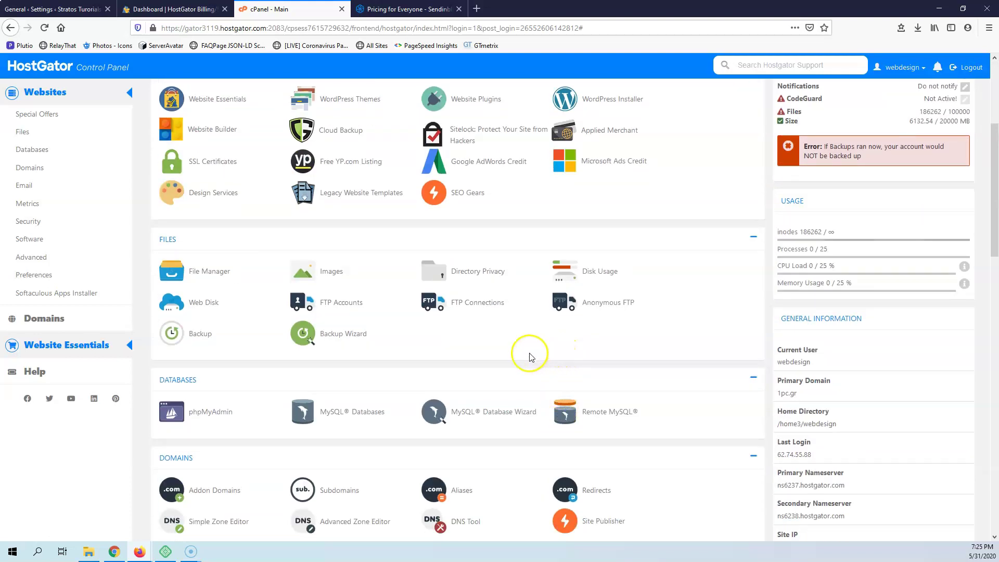
{"action": "scroll", "coordinate": [441, 377], "scroll_direction": "down", "scroll_amount": 4}
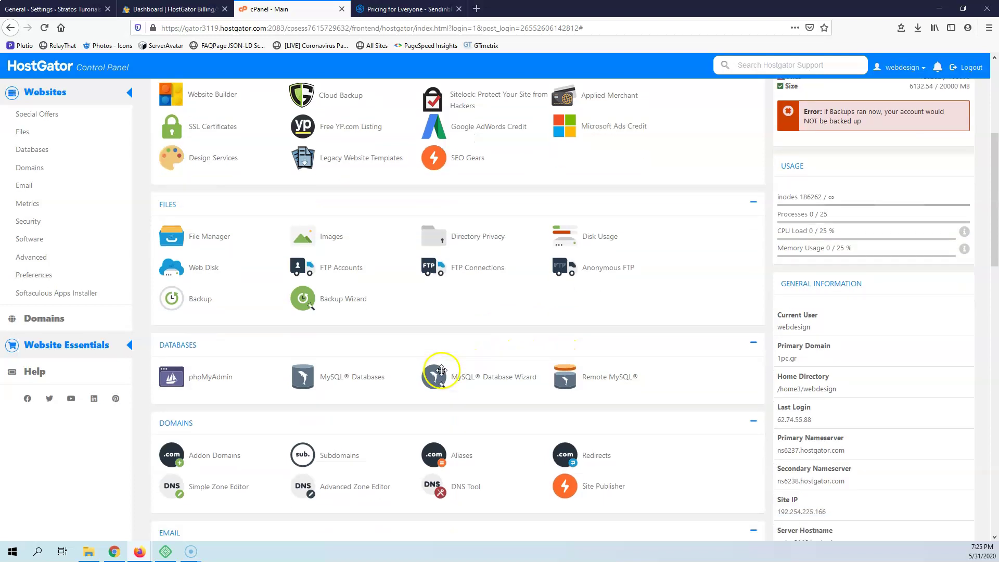
{"action": "middle_click", "coordinate": [442, 371]}
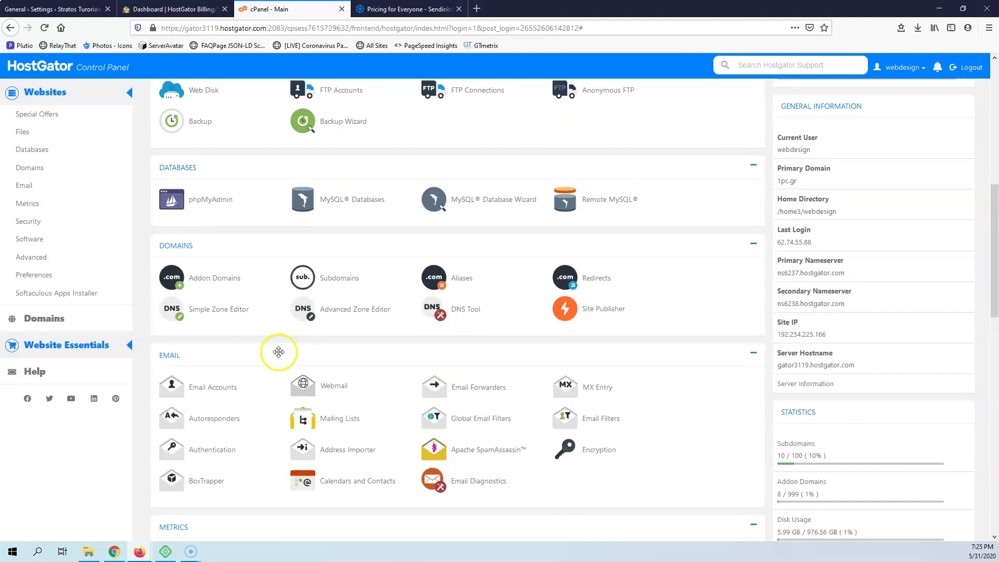
Start a new email account named info, keeping 1pc.gr as its domain.
{"action": "left_click", "coordinate": [215, 389]}
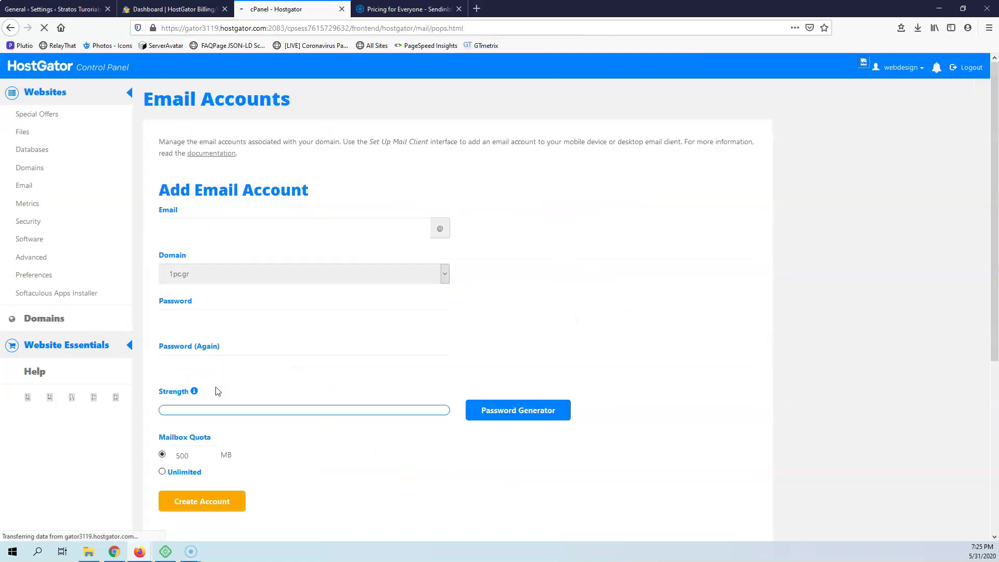
{"action": "left_click", "coordinate": [185, 229]}
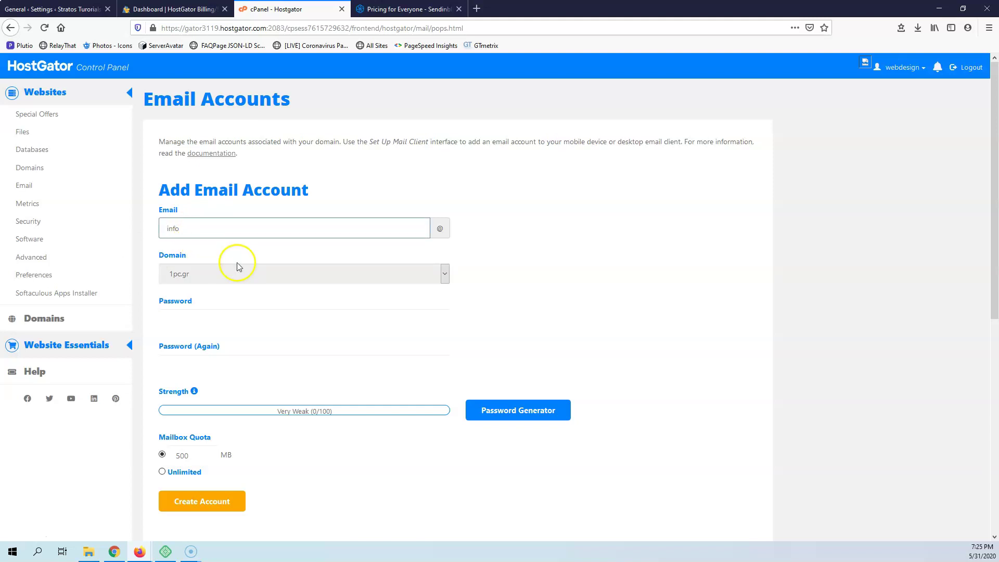
{"action": "left_click", "coordinate": [215, 274]}
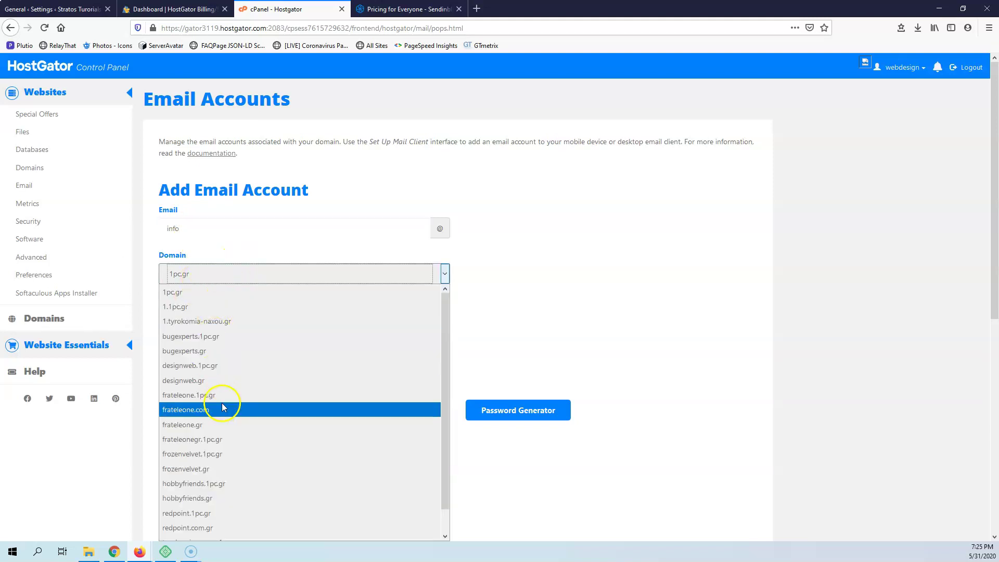
{"action": "scroll", "coordinate": [231, 458], "scroll_direction": "down", "scroll_amount": 1}
{"action": "scroll", "coordinate": [276, 312], "scroll_direction": "up", "scroll_amount": 2}
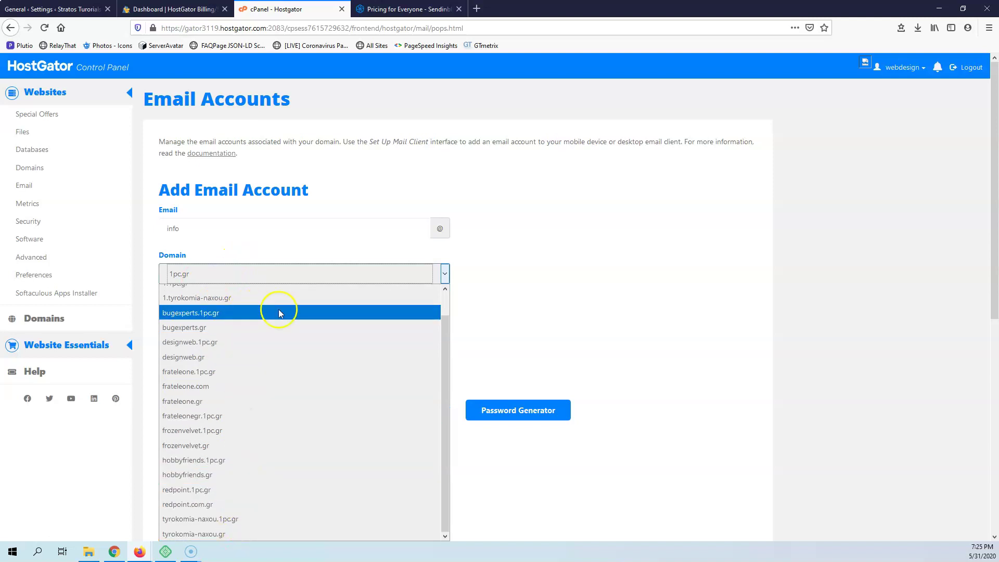
{"action": "left_click", "coordinate": [245, 240]}
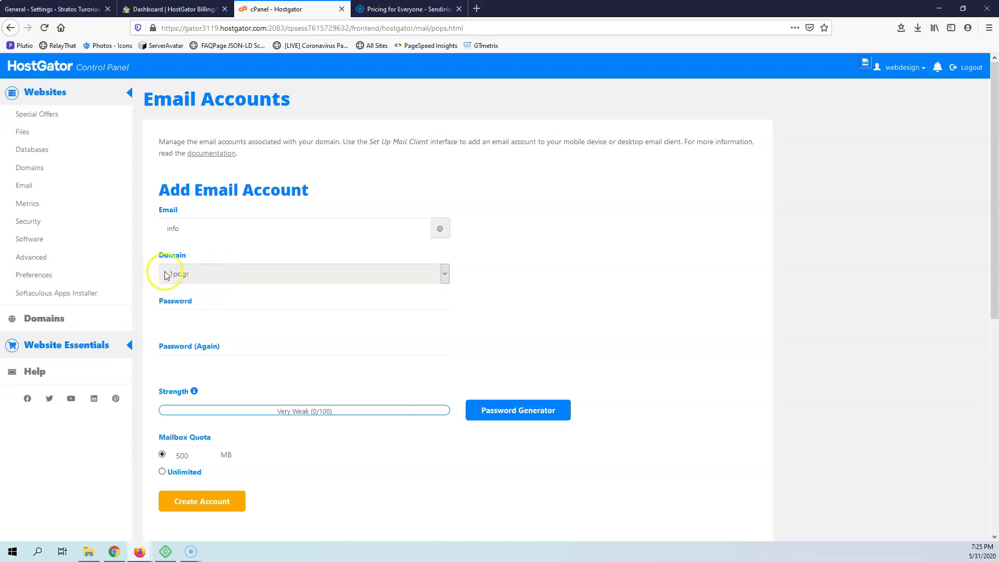
Apply a generated strong password and try creating the info mailbox, which fails as already existing.
{"action": "left_click", "coordinate": [200, 320]}
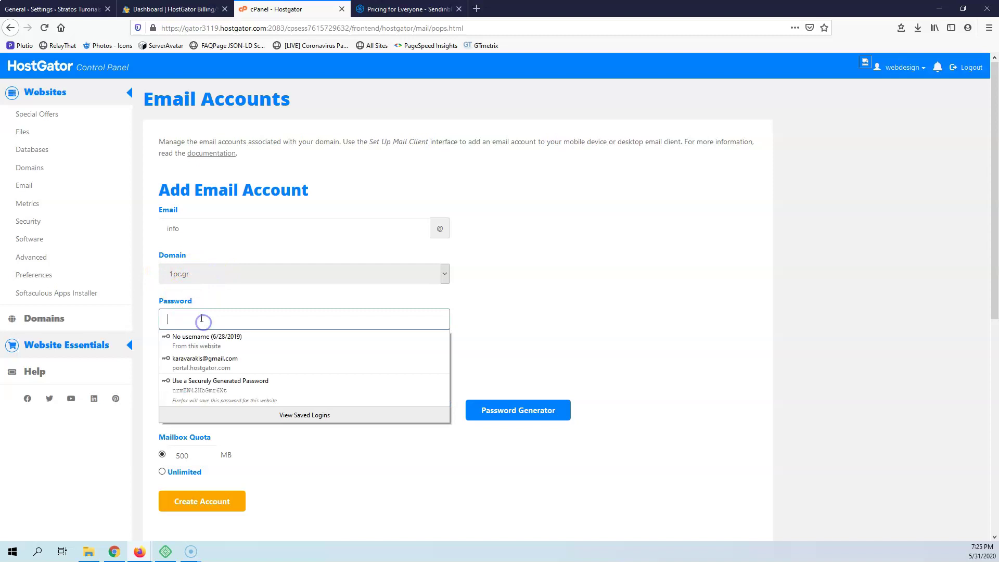
{"action": "left_click", "coordinate": [513, 302]}
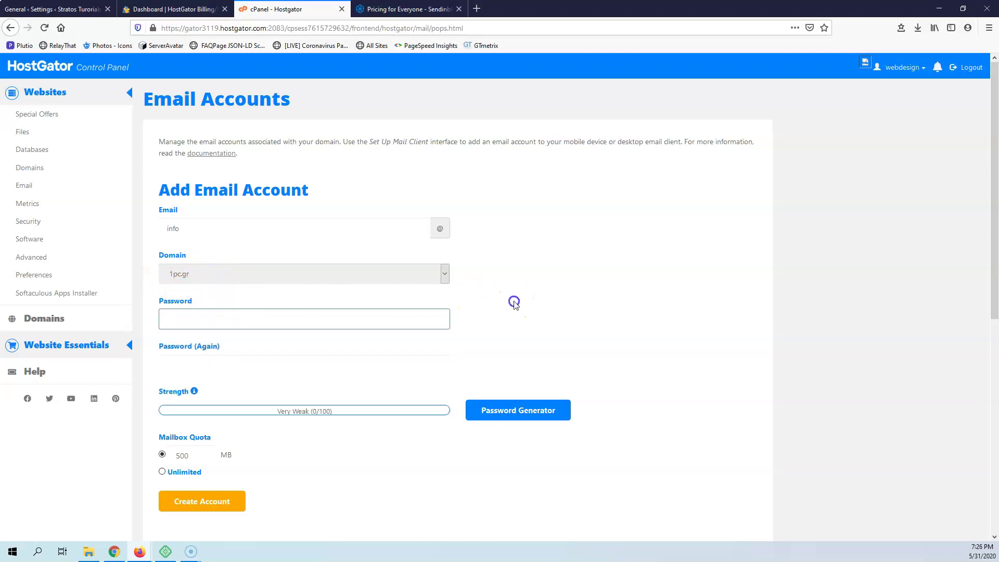
{"action": "left_click", "coordinate": [512, 412]}
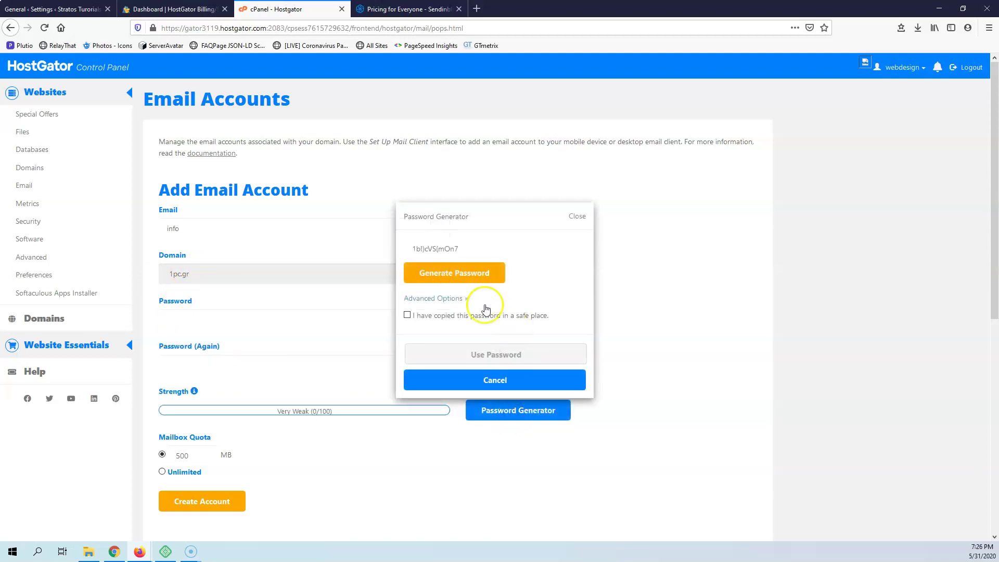
{"action": "left_click_drag", "start_coordinate": [458, 248], "coordinate": [395, 254]}
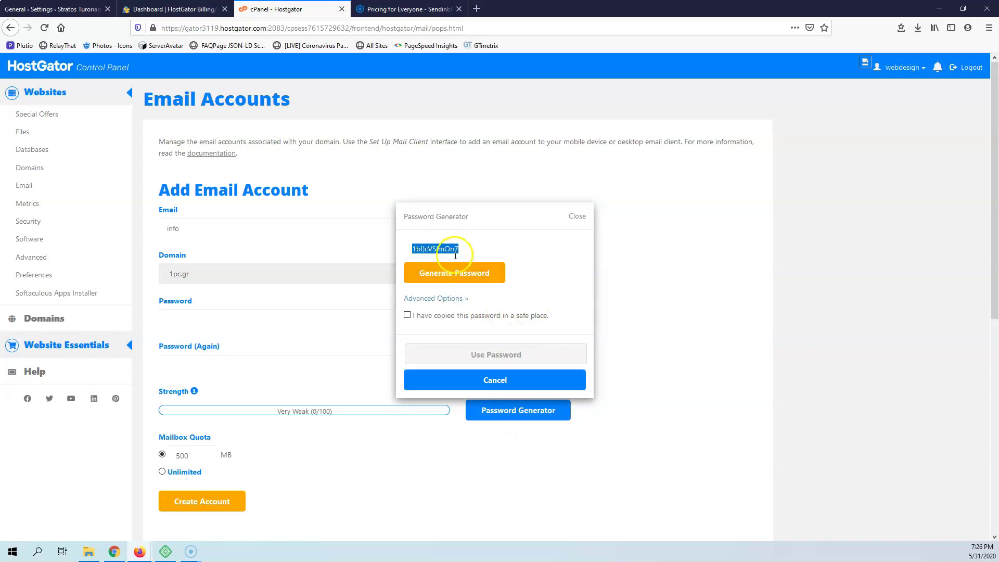
{"action": "left_click", "coordinate": [511, 381]}
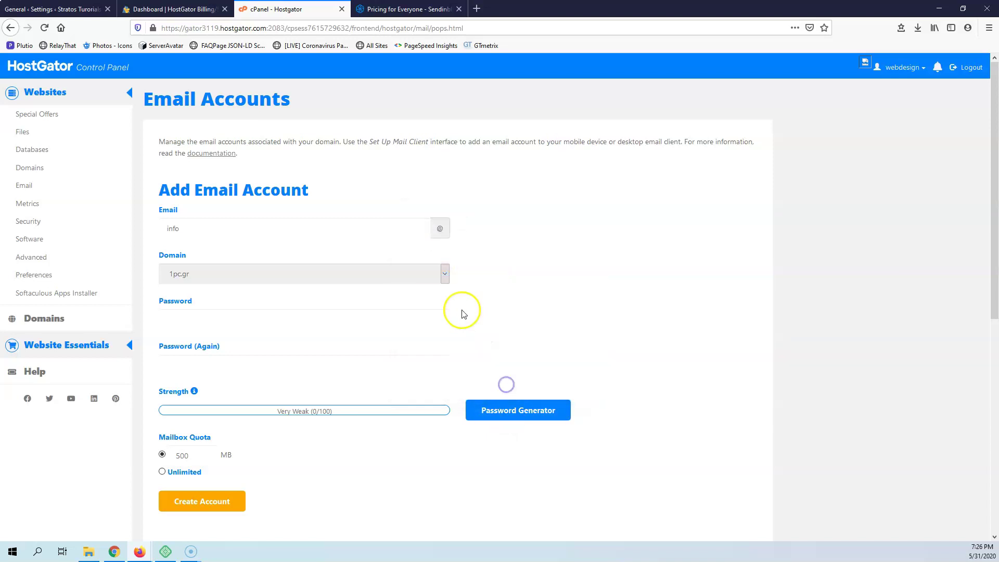
{"action": "left_click", "coordinate": [541, 416]}
{"action": "left_click", "coordinate": [407, 315]}
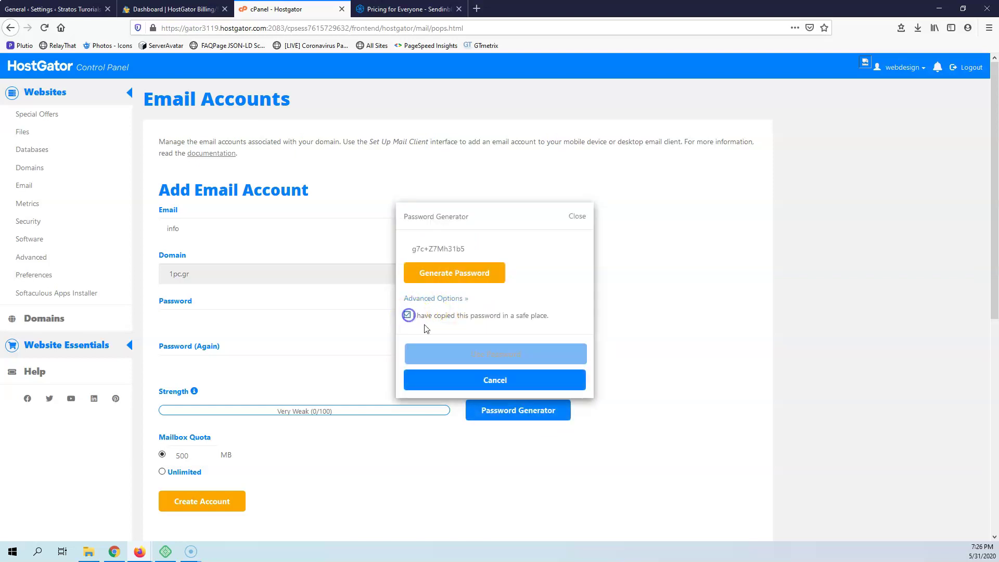
{"action": "left_click", "coordinate": [482, 358]}
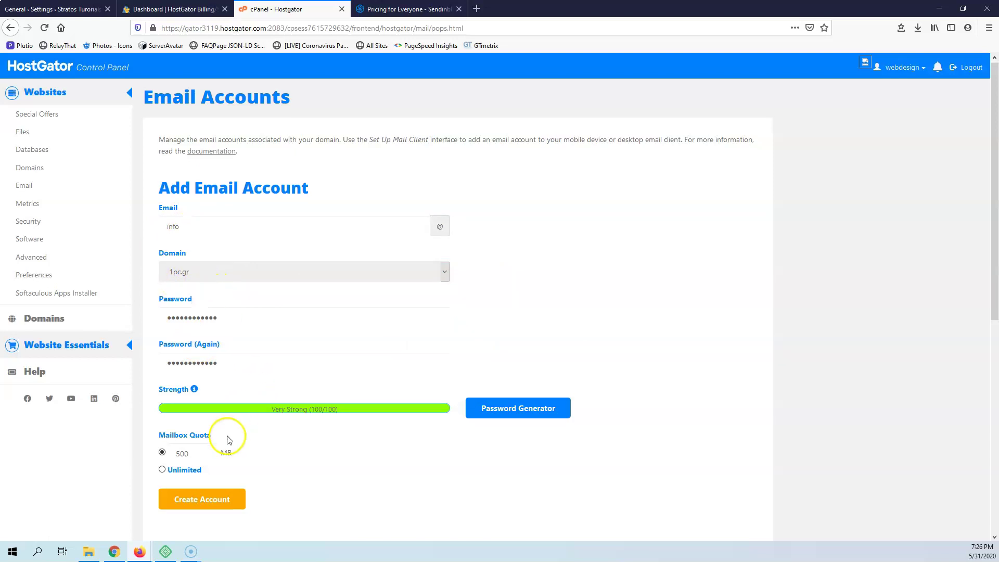
{"action": "scroll", "coordinate": [224, 437], "scroll_direction": "down", "scroll_amount": 1}
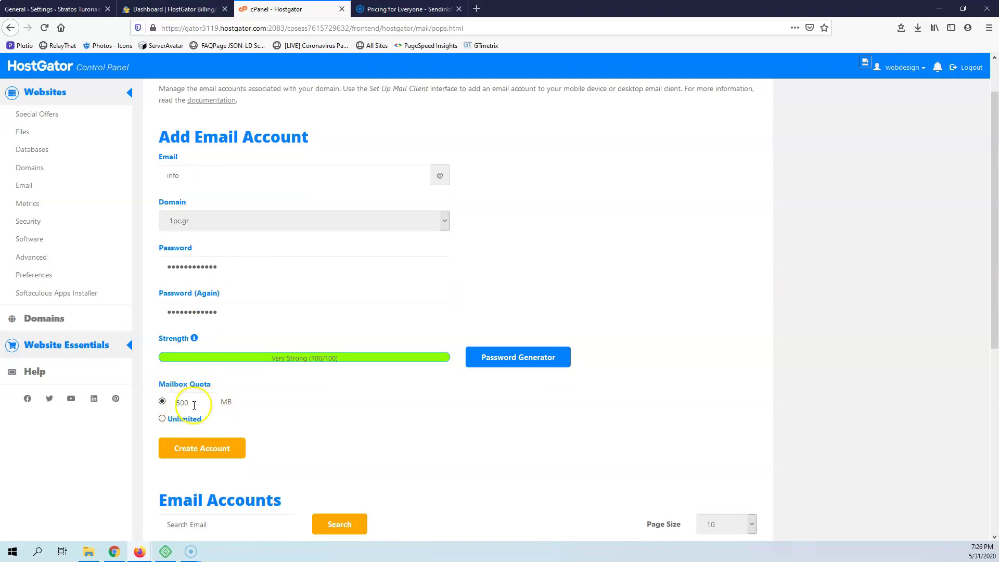
{"action": "left_click", "coordinate": [201, 453]}
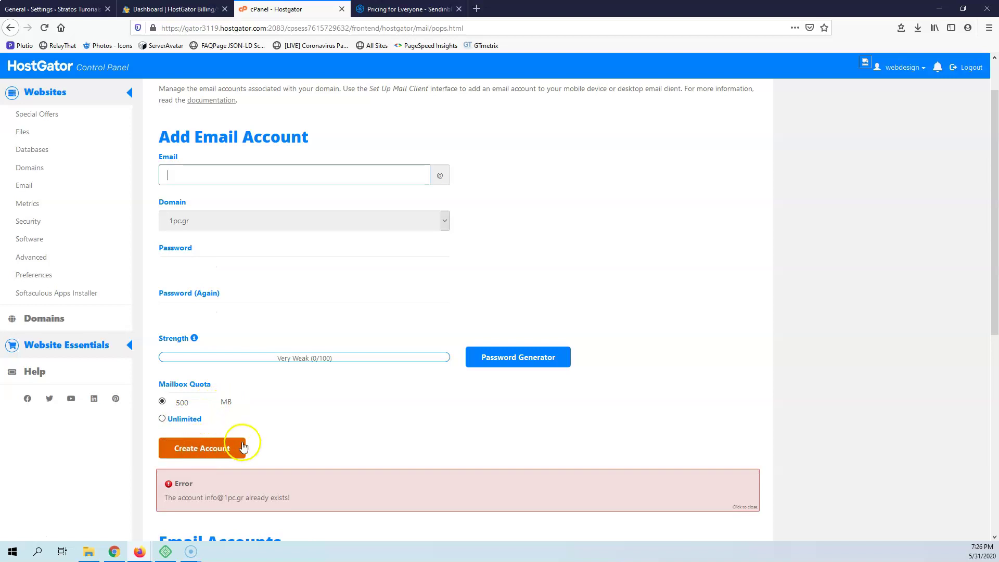
Create a website mailbox on 1pc.gr with a generated password and find it in the accounts list.
{"action": "left_click", "coordinate": [252, 179]}
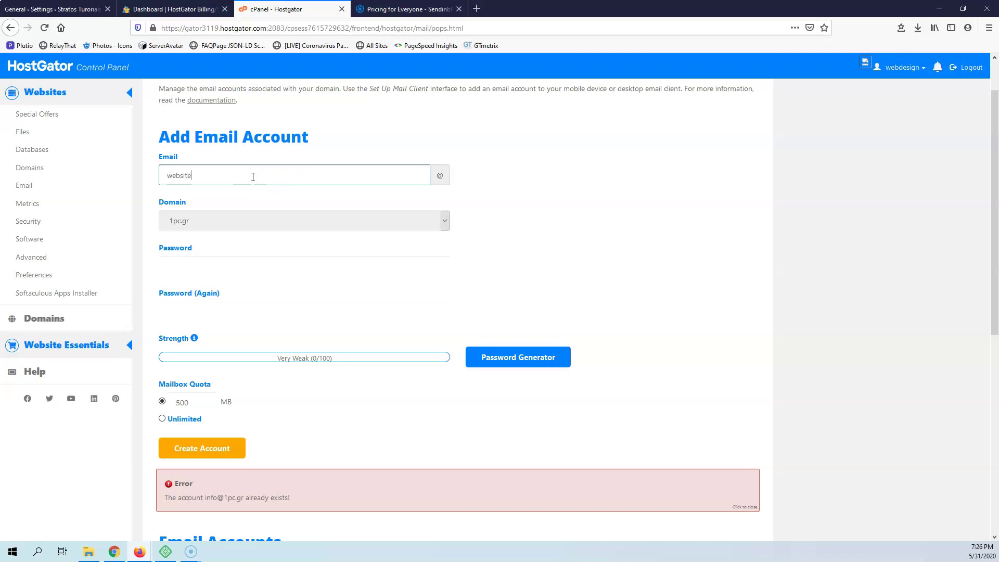
{"action": "left_click", "coordinate": [508, 360]}
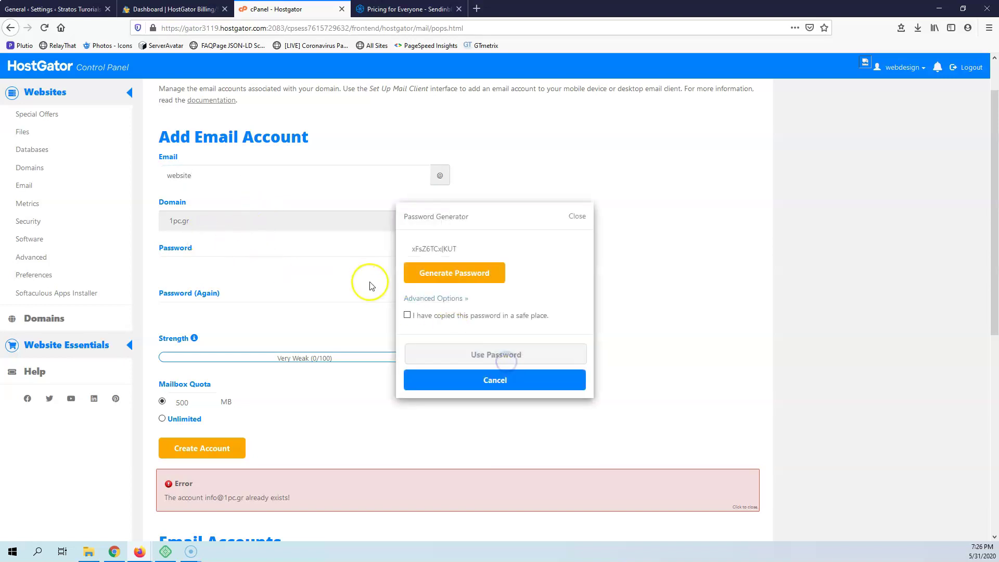
{"action": "left_click", "coordinate": [407, 315]}
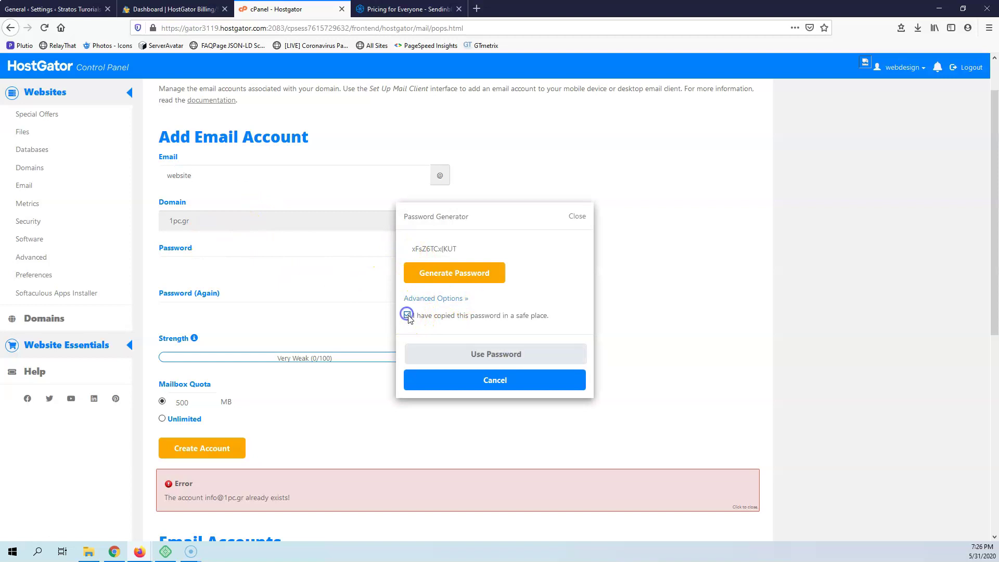
{"action": "left_click", "coordinate": [469, 354]}
{"action": "left_click", "coordinate": [211, 450]}
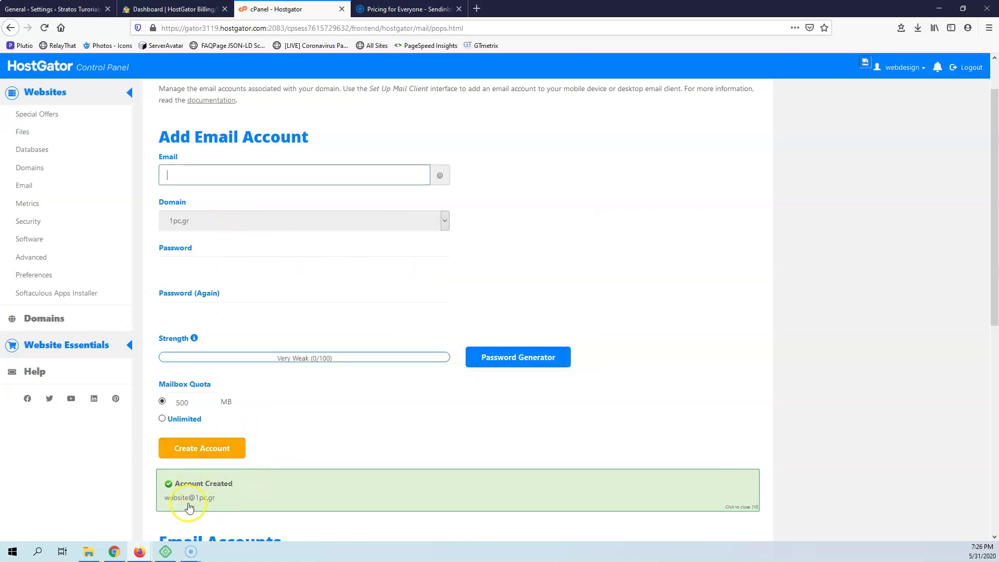
{"action": "scroll", "coordinate": [280, 371], "scroll_direction": "down", "scroll_amount": 5}
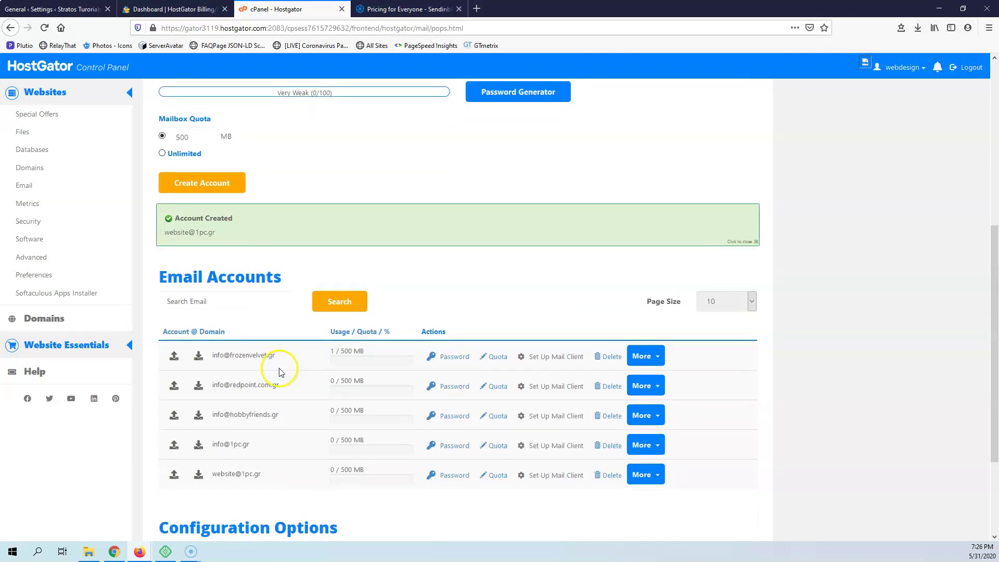
{"action": "scroll", "coordinate": [271, 356], "scroll_direction": "down", "scroll_amount": 3}
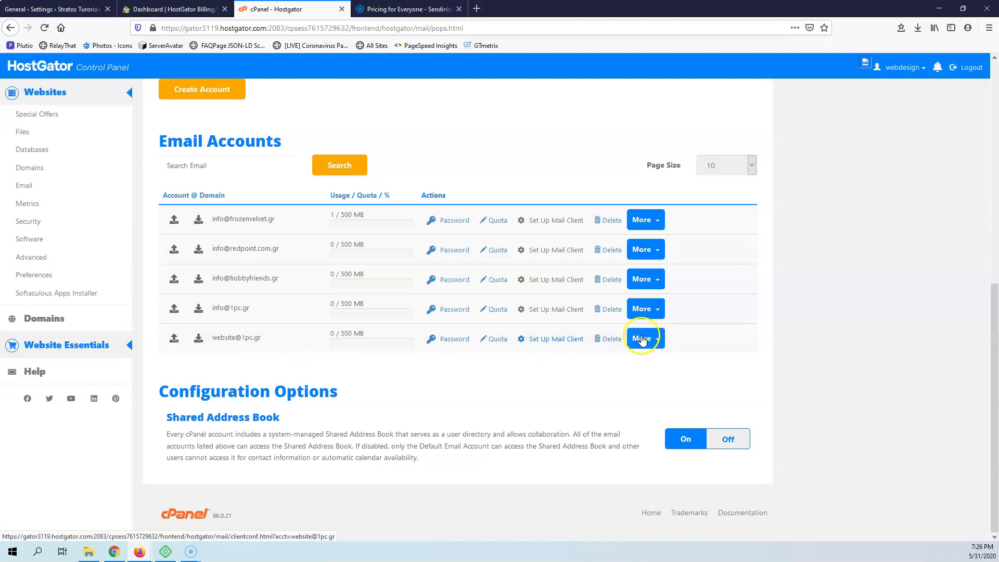
Open Set Up Mail Client for the website mailbox and locate the Secure SSL/TLS settings.
{"action": "left_click", "coordinate": [538, 341]}
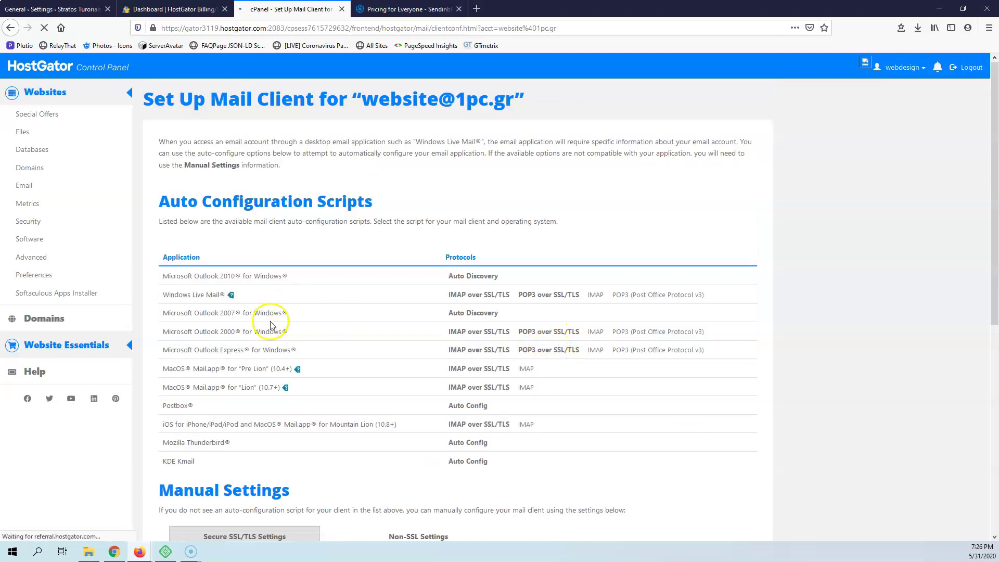
{"action": "scroll", "coordinate": [268, 323], "scroll_direction": "down", "scroll_amount": 3}
{"action": "scroll", "coordinate": [203, 284], "scroll_direction": "down", "scroll_amount": 2}
{"action": "left_click_drag", "start_coordinate": [197, 272], "coordinate": [271, 272]}
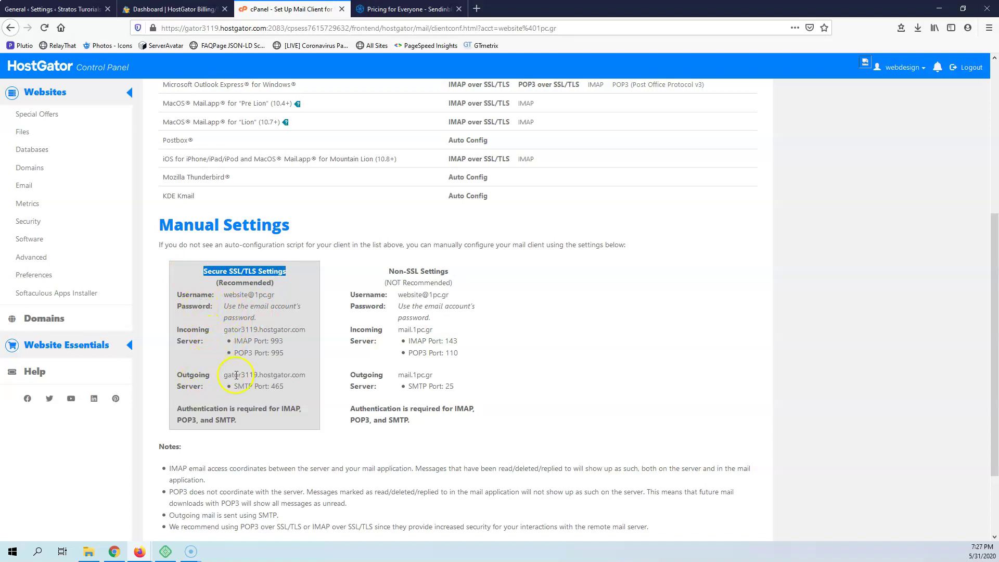
Switch the WP Mail SMTP mailer to Other SMTP.
{"action": "left_click", "coordinate": [68, 10]}
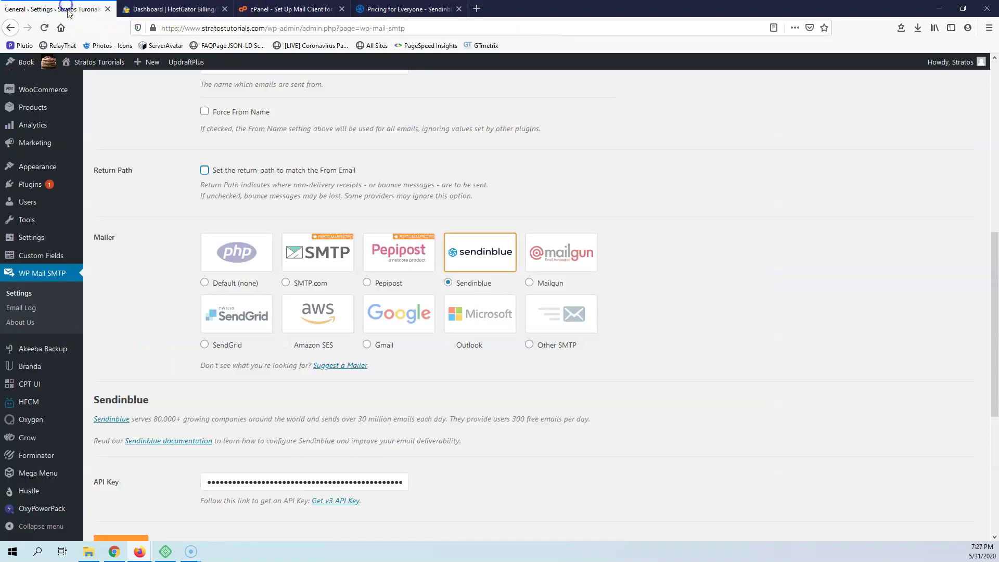
{"action": "left_click", "coordinate": [528, 346]}
{"action": "scroll", "coordinate": [401, 328], "scroll_direction": "down", "scroll_amount": 3}
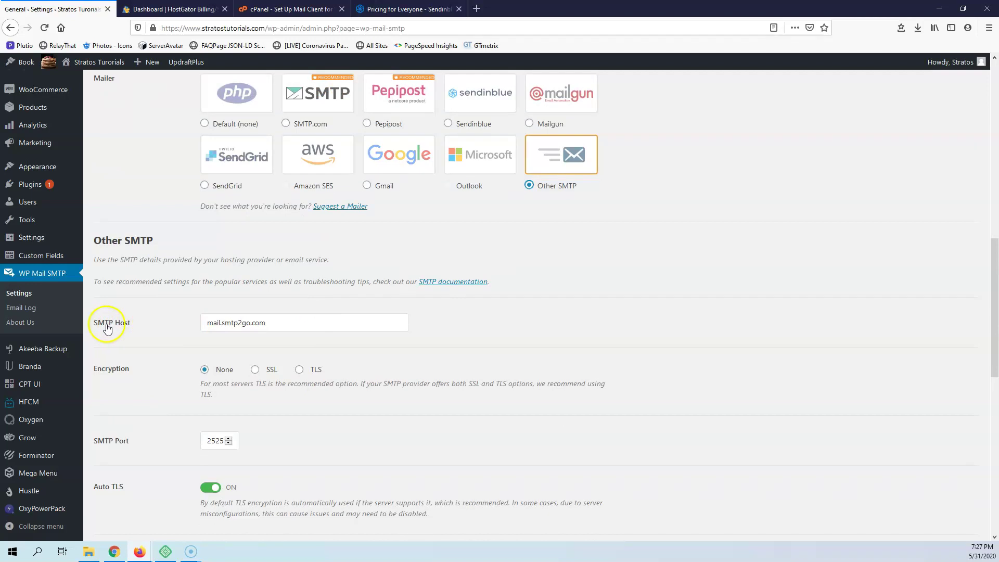
Copy cPanel's outgoing server gator3119.hostgator.com into the SMTP Host field.
{"action": "left_click", "coordinate": [291, 9]}
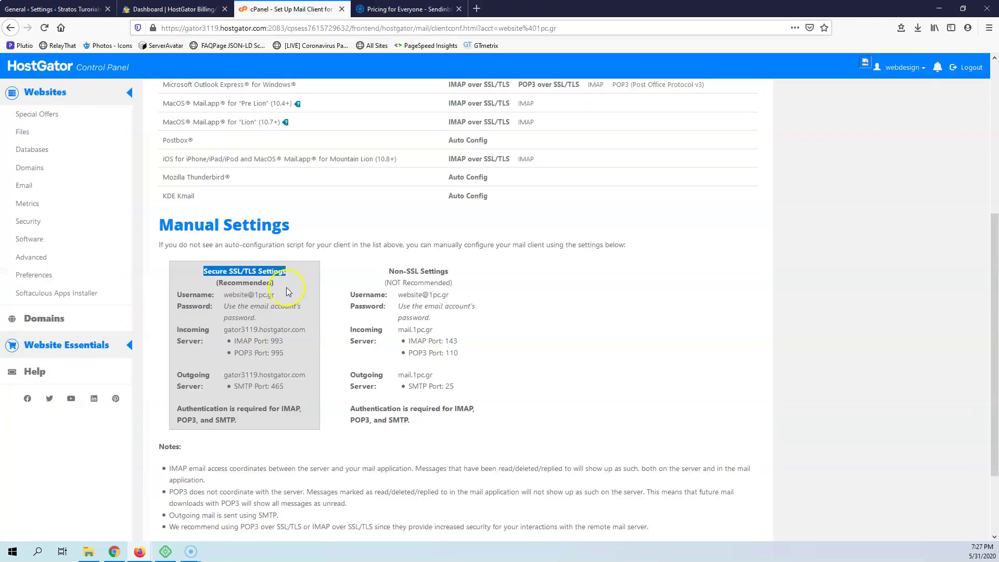
{"action": "left_click", "coordinate": [224, 374]}
{"action": "mouse_move", "coordinate": [221, 381]}
{"action": "left_mouse_down"}
{"action": "mouse_move", "coordinate": [302, 374]}
{"action": "mouse_move", "coordinate": [223, 375]}
{"action": "left_mouse_up"}
{"action": "left_click", "coordinate": [300, 372]}
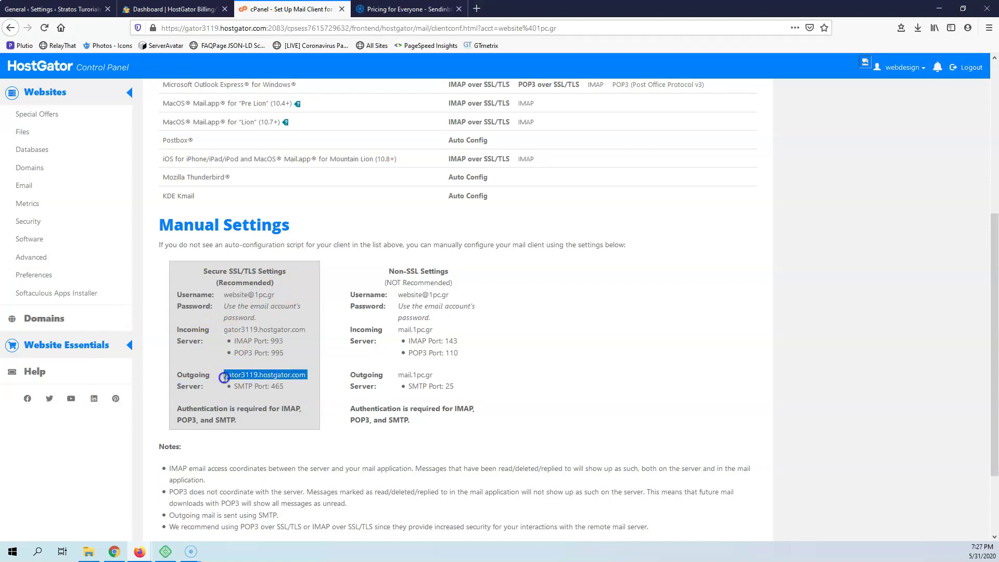
{"action": "left_click", "coordinate": [234, 384]}
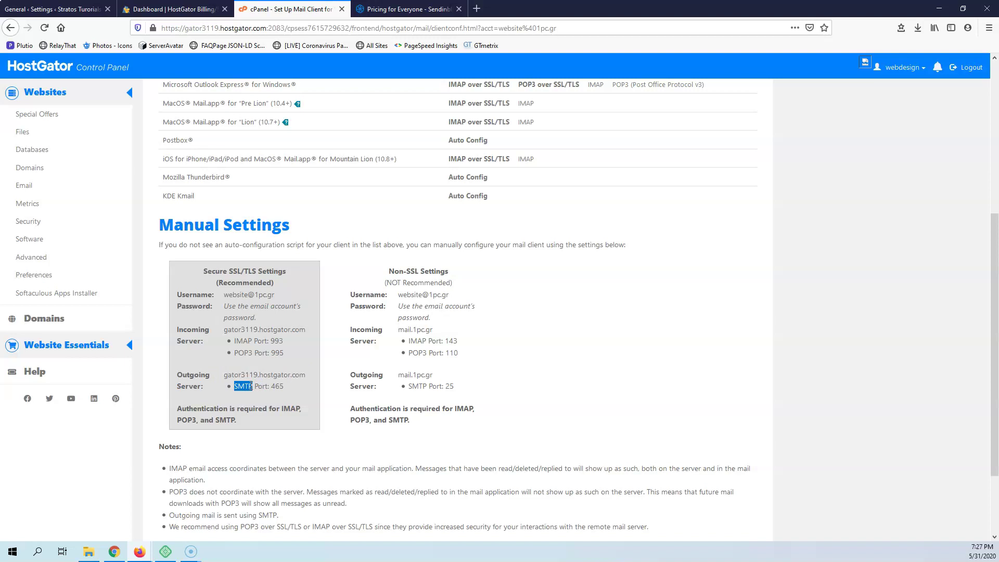
{"action": "left_click_drag", "start_coordinate": [225, 376], "coordinate": [293, 374]}
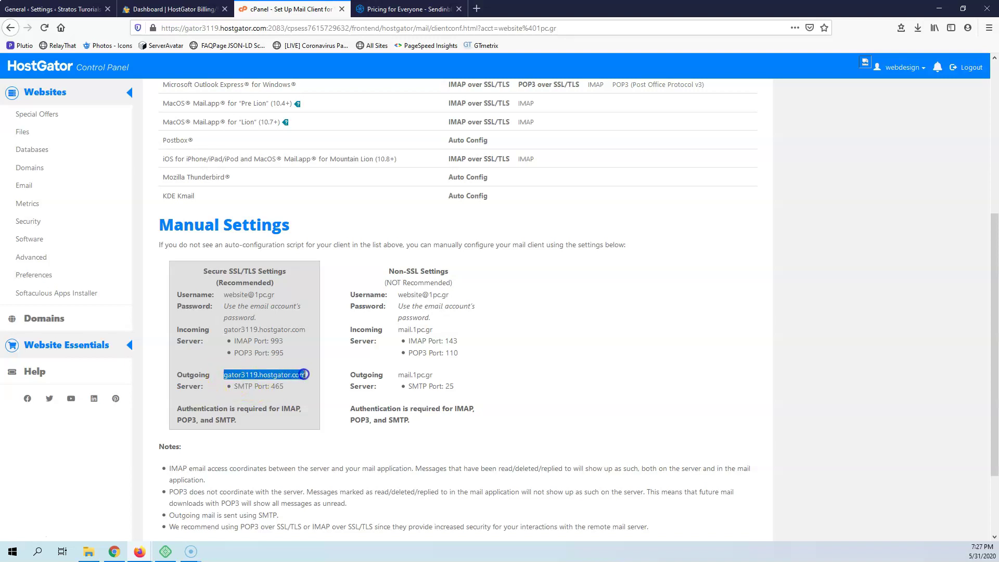
{"action": "right_click", "coordinate": [287, 374]}
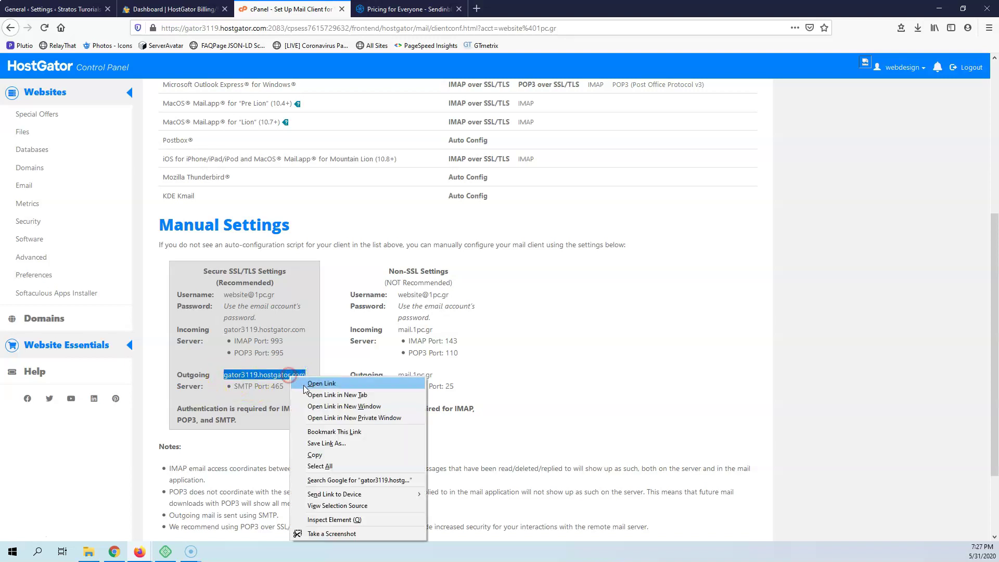
{"action": "left_click", "coordinate": [312, 449]}
{"action": "key", "text": "ctrl+1"}
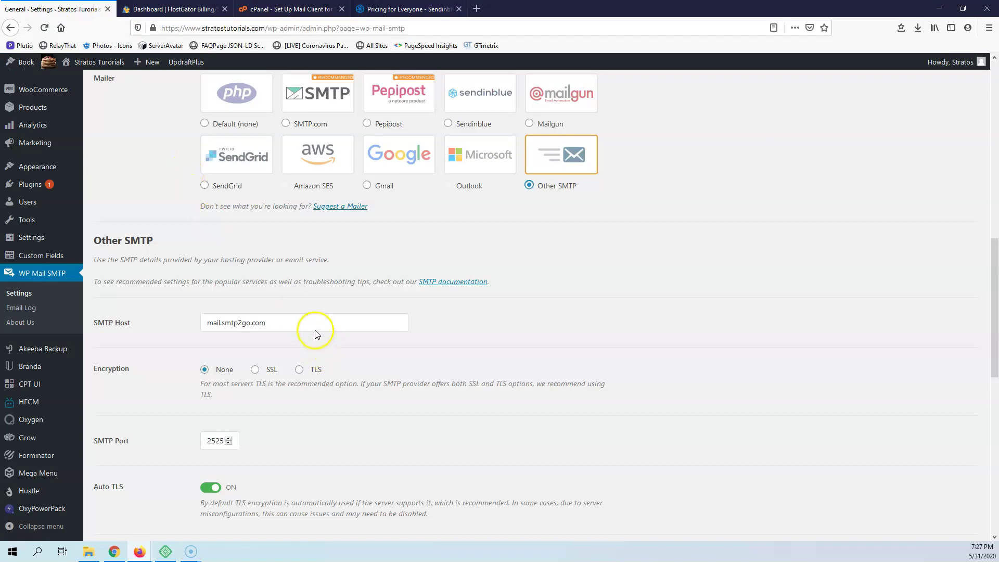
{"action": "left_click_drag", "start_coordinate": [312, 325], "coordinate": [149, 324]}
{"action": "key", "text": "ctrl+v"}
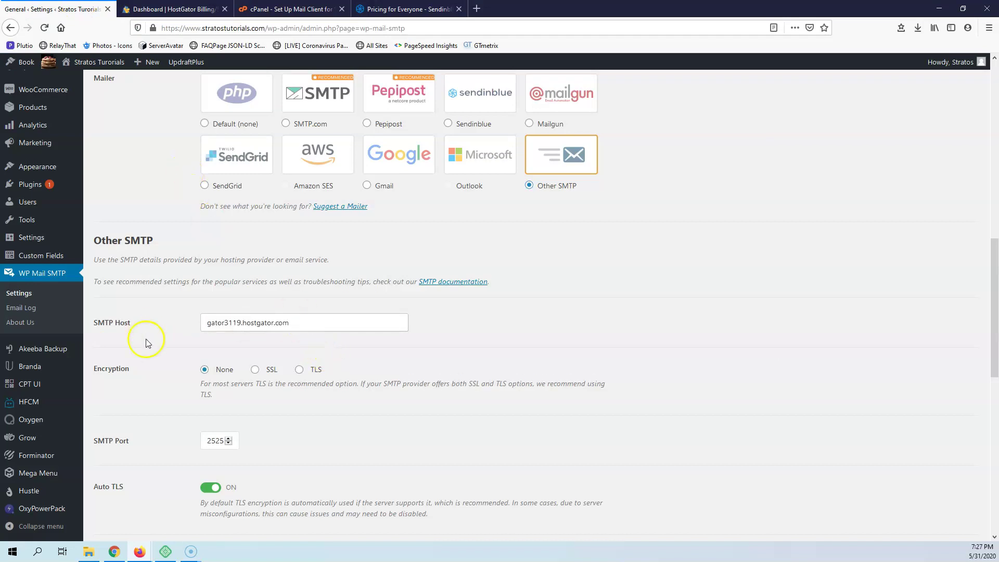
Set SSL encryption on port 465, matching cPanel's outgoing SMTP settings.
{"action": "key", "text": "ctrl+3"}
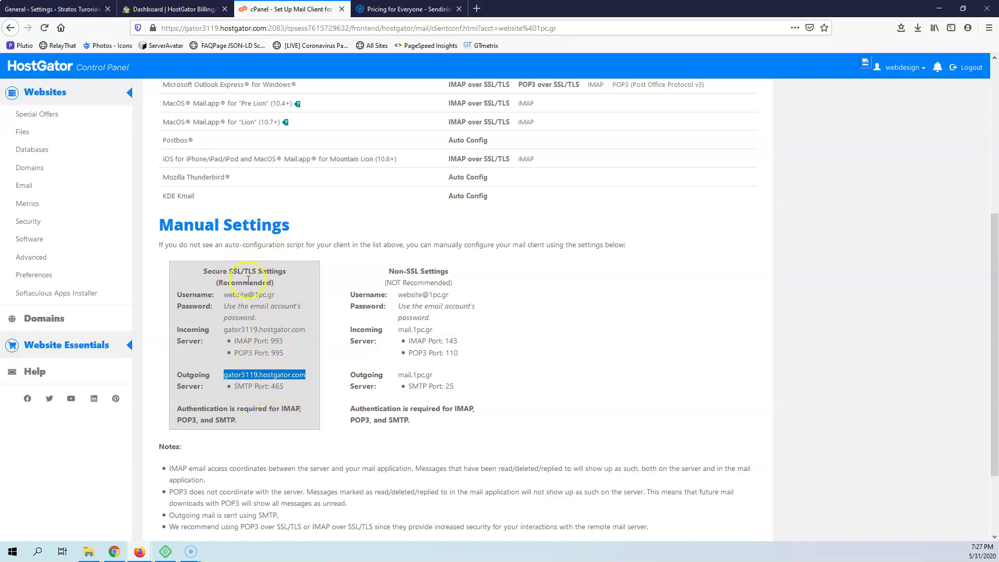
{"action": "left_click", "coordinate": [282, 386]}
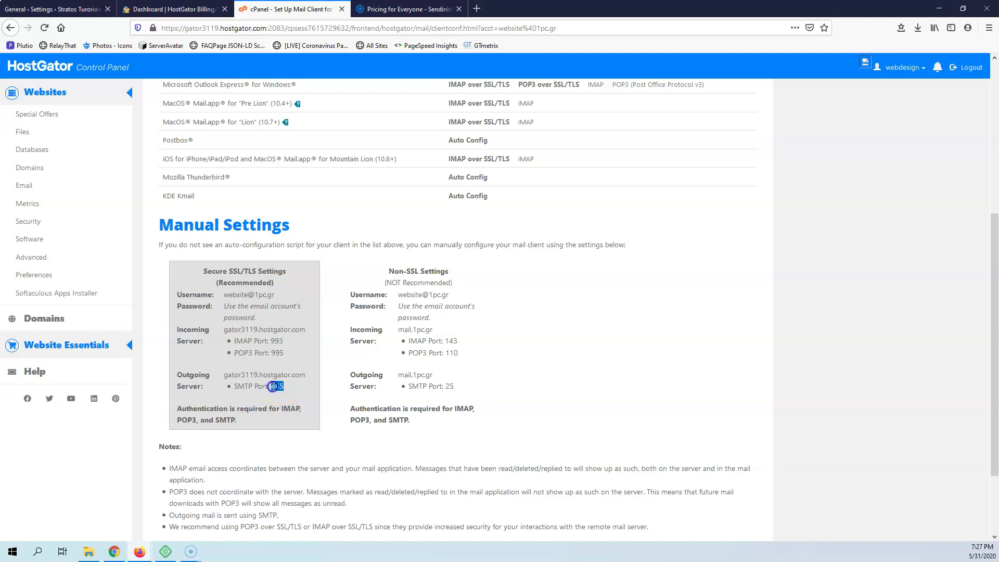
{"action": "left_click", "coordinate": [52, 9]}
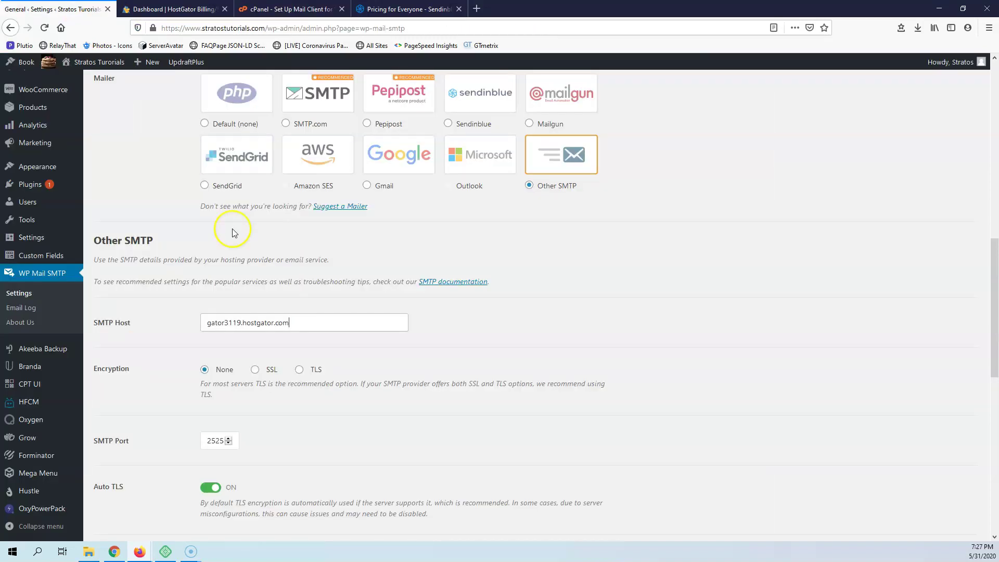
{"action": "left_click", "coordinate": [254, 369]}
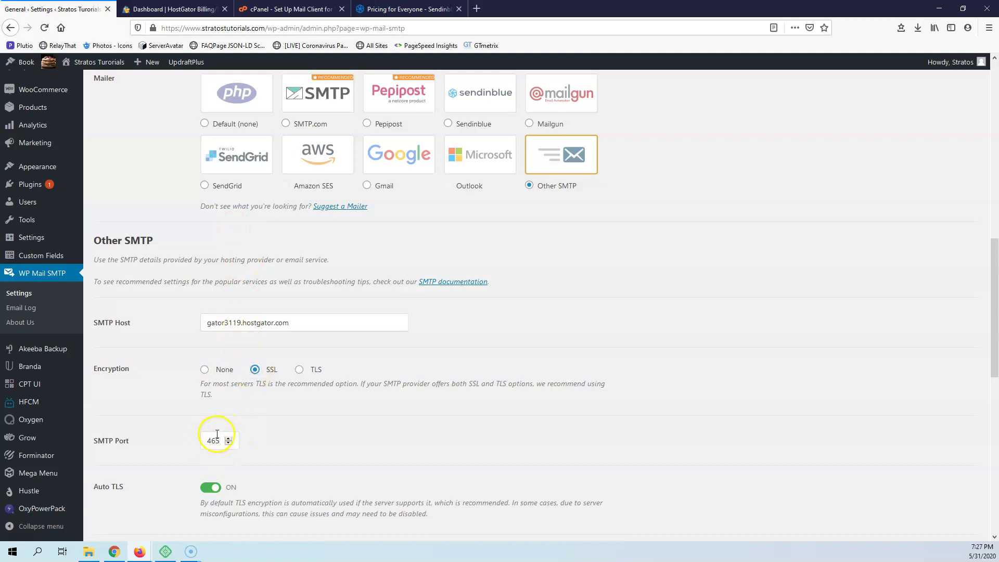
{"action": "scroll", "coordinate": [127, 380], "scroll_direction": "down", "scroll_amount": 3}
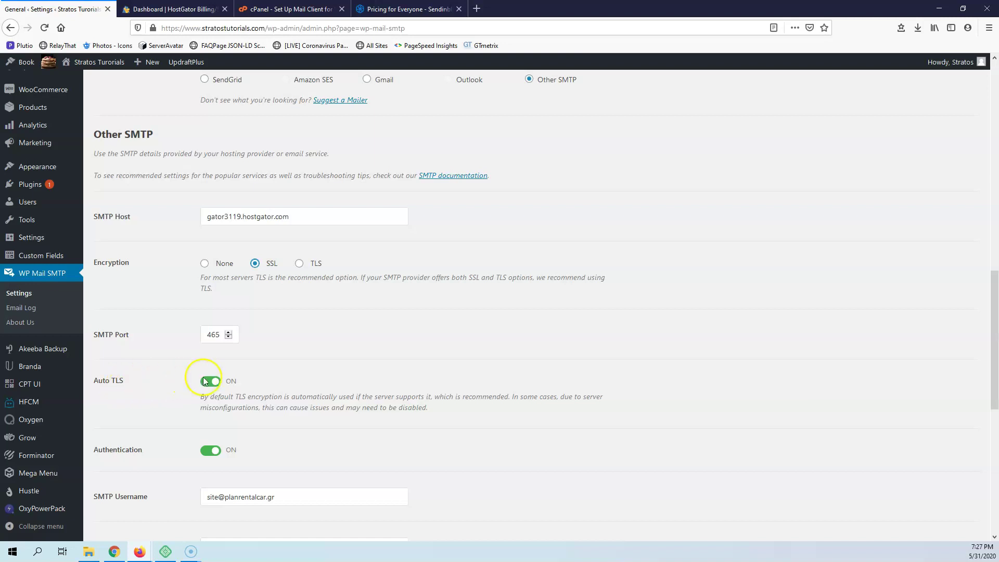
{"action": "scroll", "coordinate": [173, 404], "scroll_direction": "down", "scroll_amount": 3}
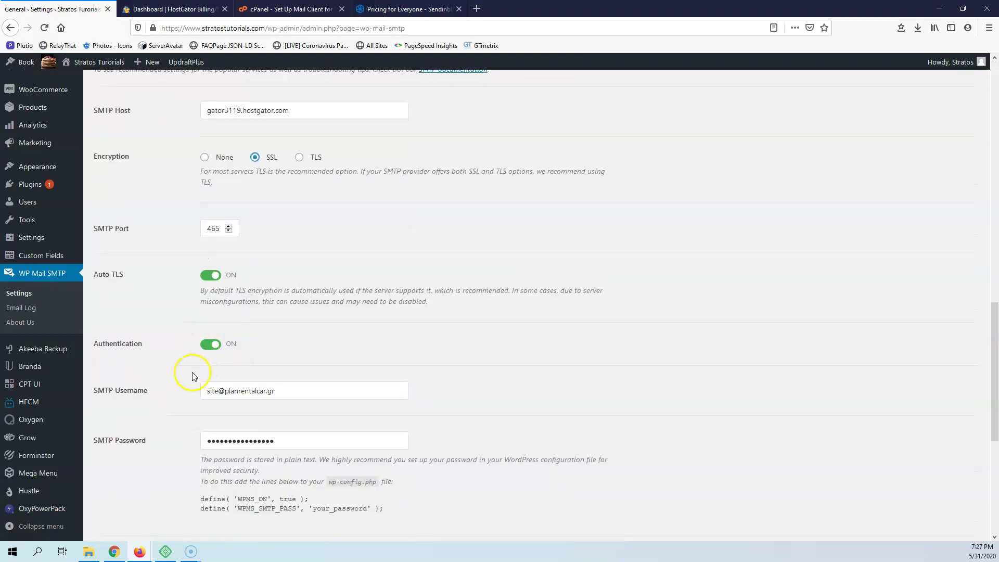
Review cPanel's manual mail settings, highlighting the note about the account password.
{"action": "left_click", "coordinate": [291, 8]}
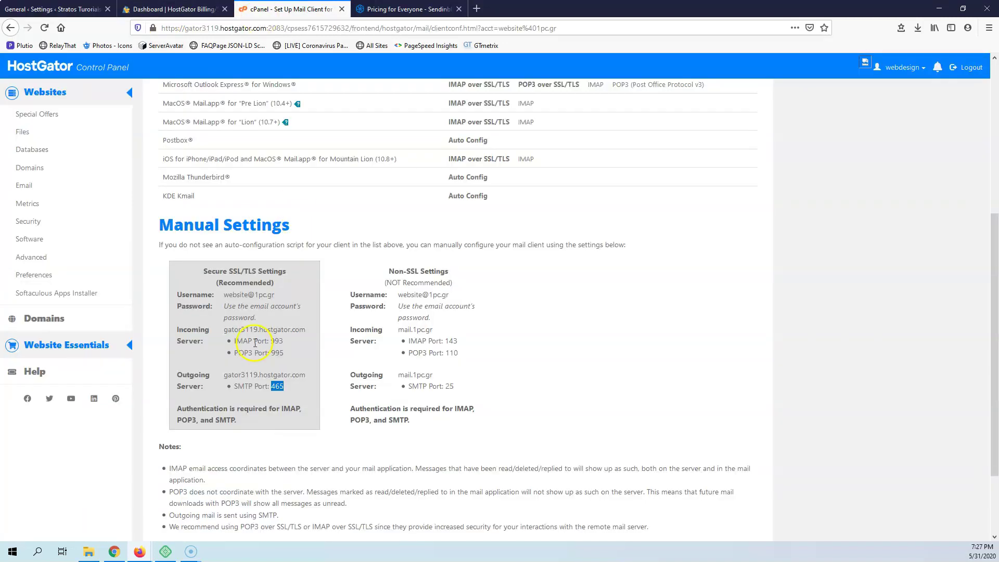
{"action": "scroll", "coordinate": [253, 358], "scroll_direction": "down", "scroll_amount": 1}
{"action": "scroll", "coordinate": [255, 354], "scroll_direction": "down", "scroll_amount": 1}
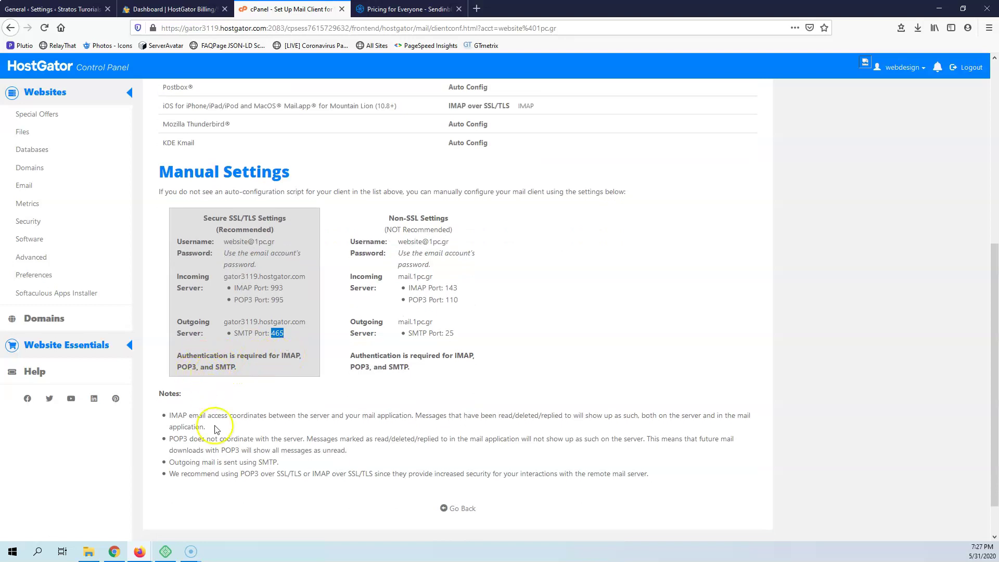
{"action": "left_click_drag", "start_coordinate": [233, 254], "coordinate": [255, 264]}
{"action": "left_click", "coordinate": [252, 278]}
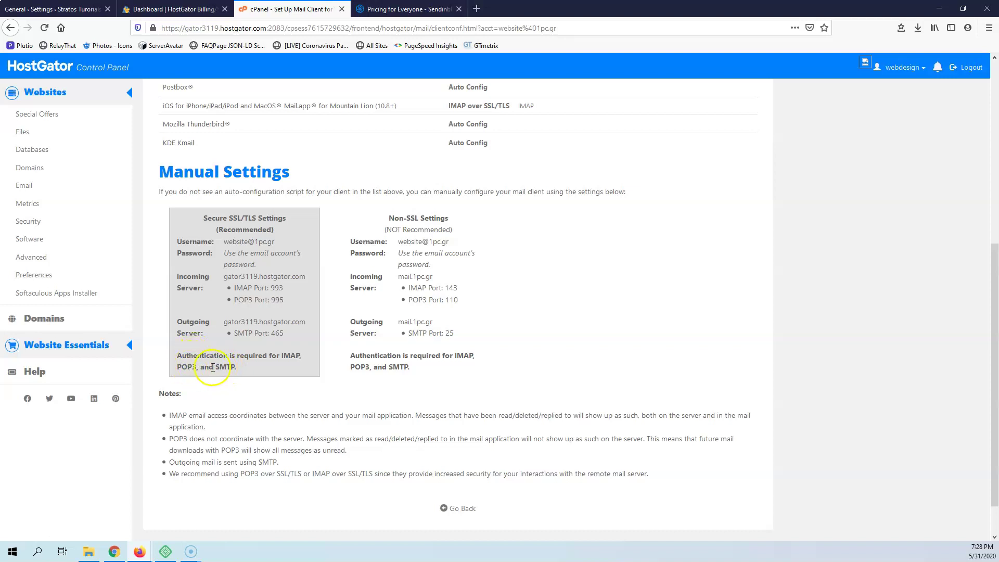
Back in WP Mail SMTP, select the SMTP Username value to compare it.
{"action": "left_click", "coordinate": [52, 9]}
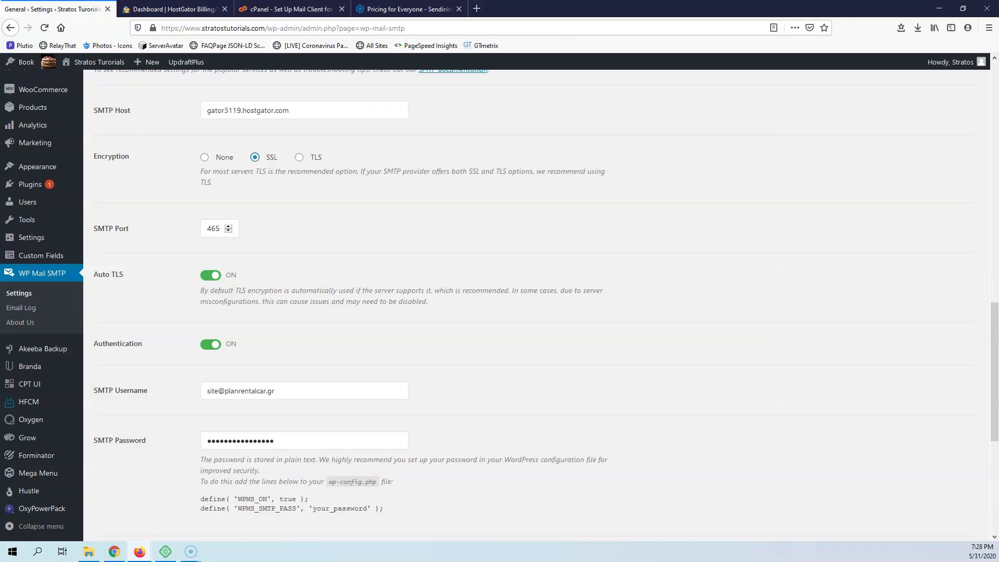
{"action": "scroll", "coordinate": [170, 301], "scroll_direction": "down", "scroll_amount": 2}
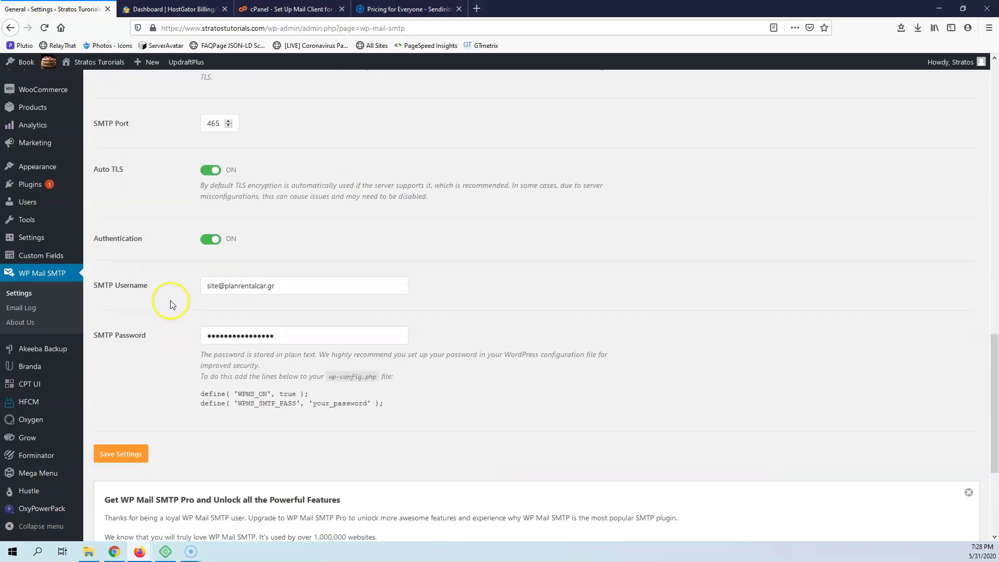
{"action": "left_click", "coordinate": [296, 279]}
{"action": "left_click_drag", "start_coordinate": [296, 280], "coordinate": [178, 284]}
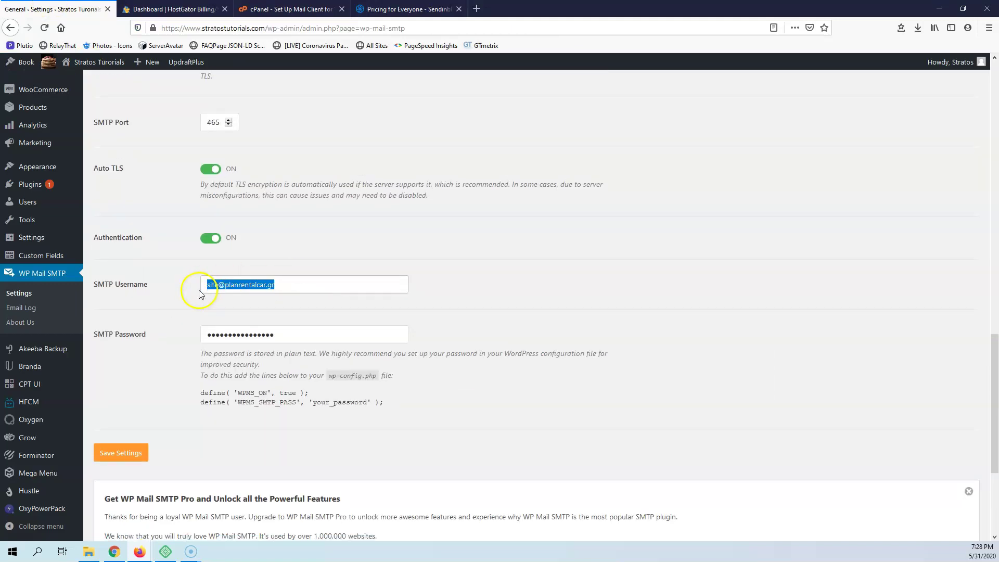
Check the HostGator billing and cPanel mail client tabs, then return to WP Mail SMTP's Mailer section.
{"action": "left_click", "coordinate": [175, 8]}
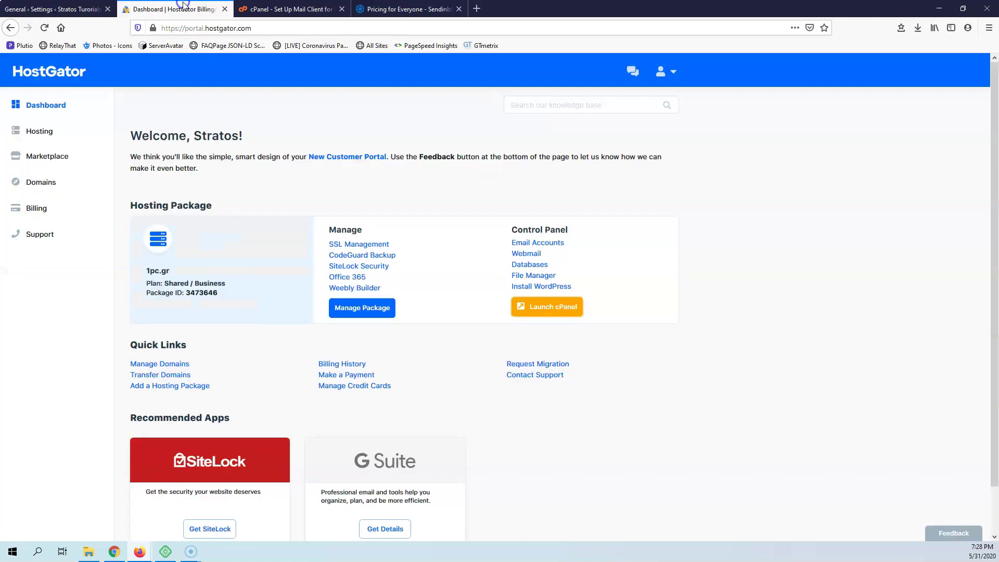
{"action": "key", "text": "ctrl+Tab"}
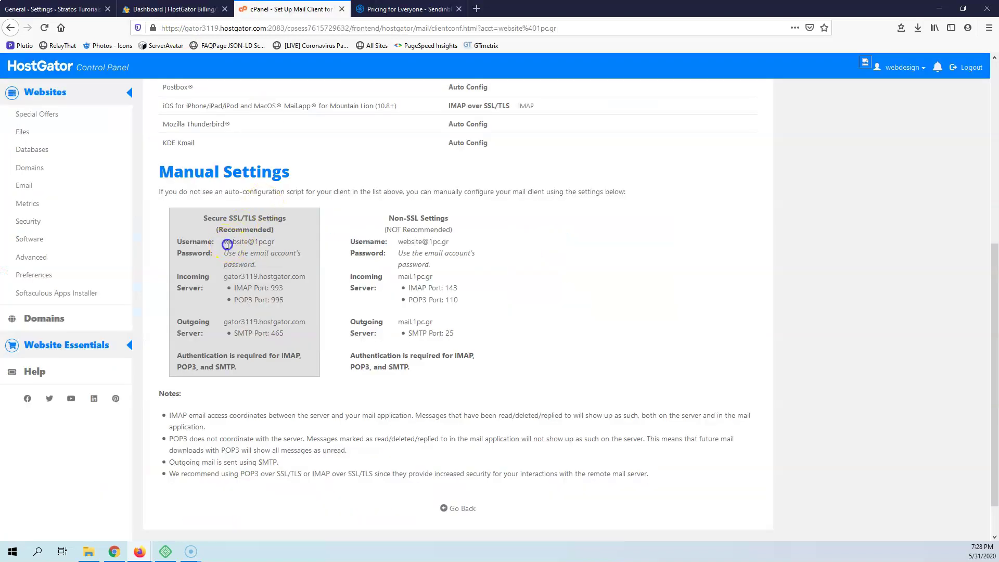
{"action": "left_click", "coordinate": [78, 9]}
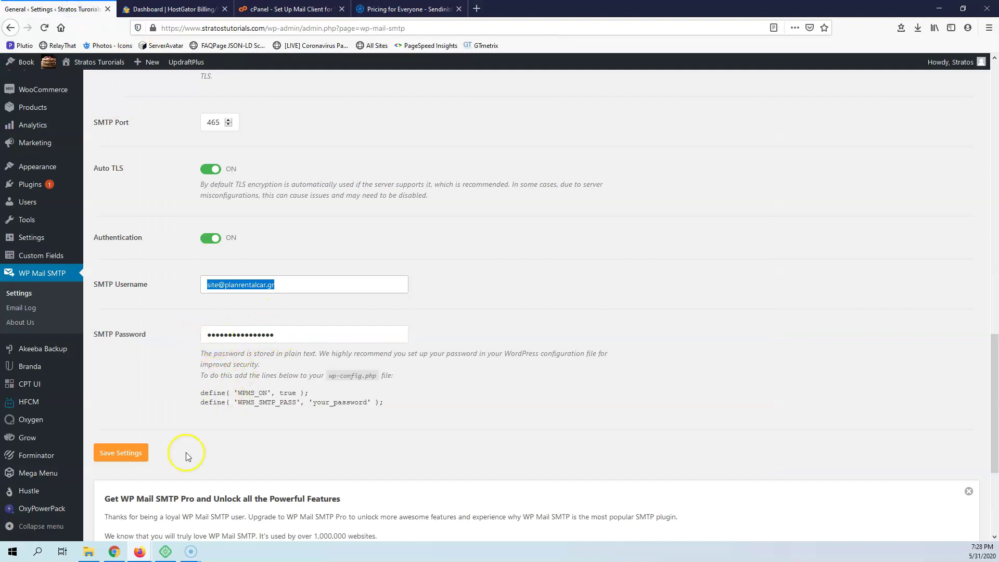
{"action": "scroll", "coordinate": [193, 435], "scroll_direction": "up", "scroll_amount": 10}
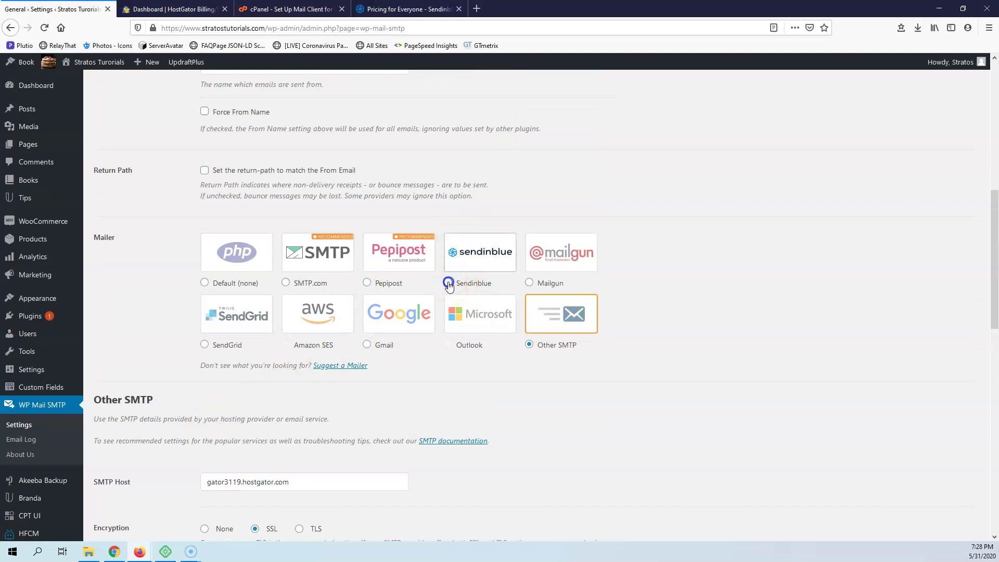
Switch the WP Mail SMTP mailer to Sendinblue, find the API Key field, and go to Sendinblue's site.
{"action": "left_click", "coordinate": [448, 282]}
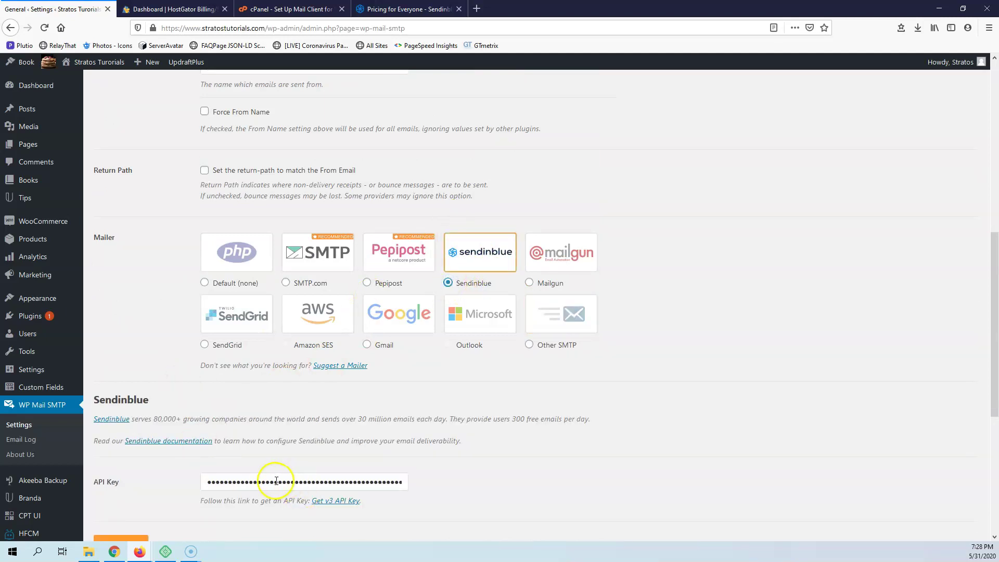
{"action": "scroll", "coordinate": [271, 481], "scroll_direction": "down", "scroll_amount": 3}
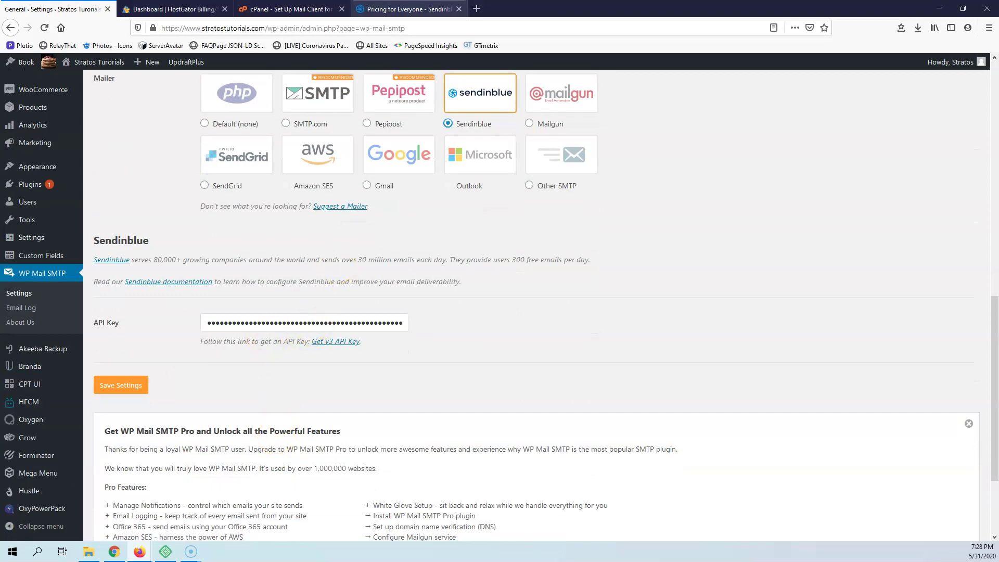
{"action": "left_click", "coordinate": [406, 9]}
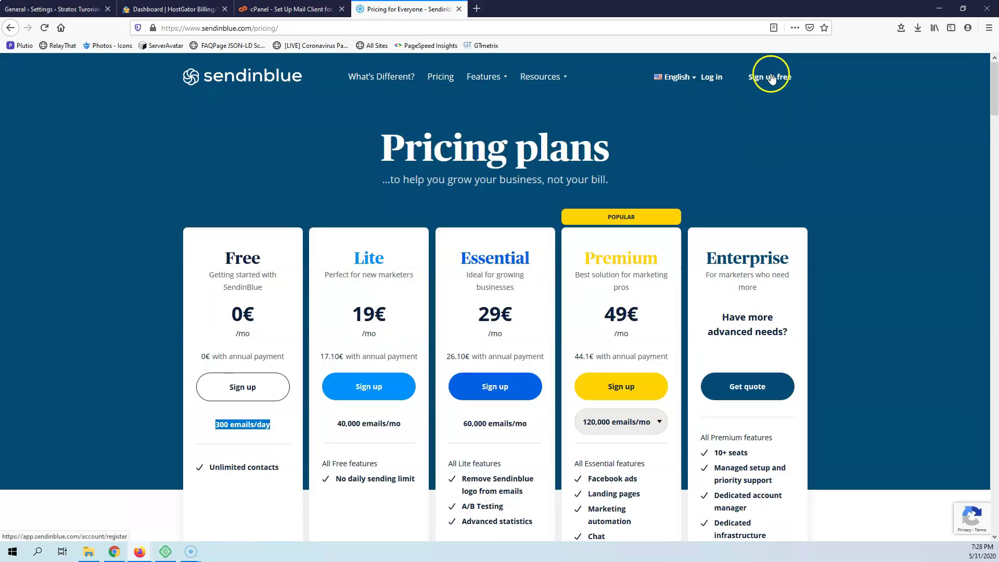
Log in to Sendinblue with the saved login credentials.
{"action": "left_click", "coordinate": [711, 77]}
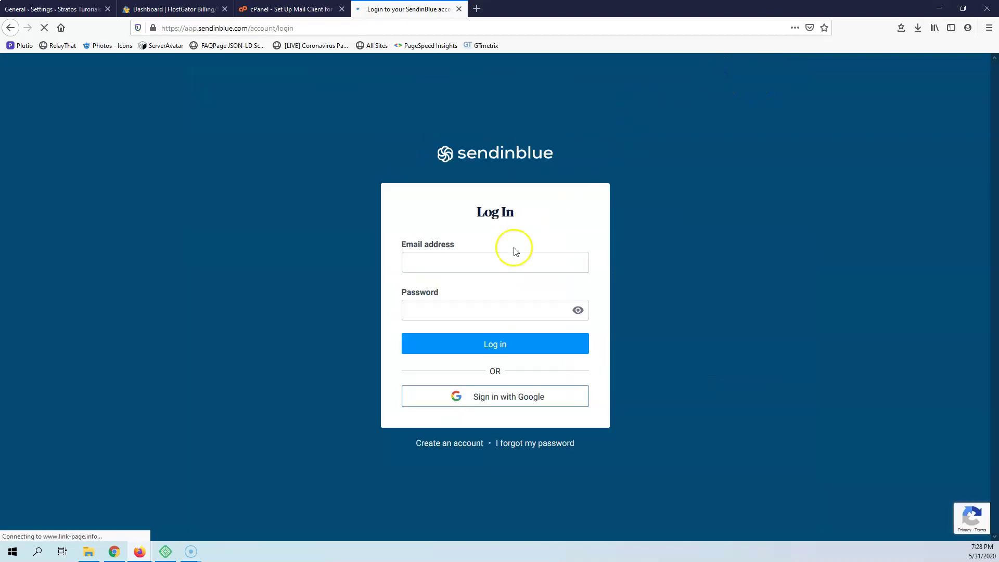
{"action": "left_click", "coordinate": [492, 263]}
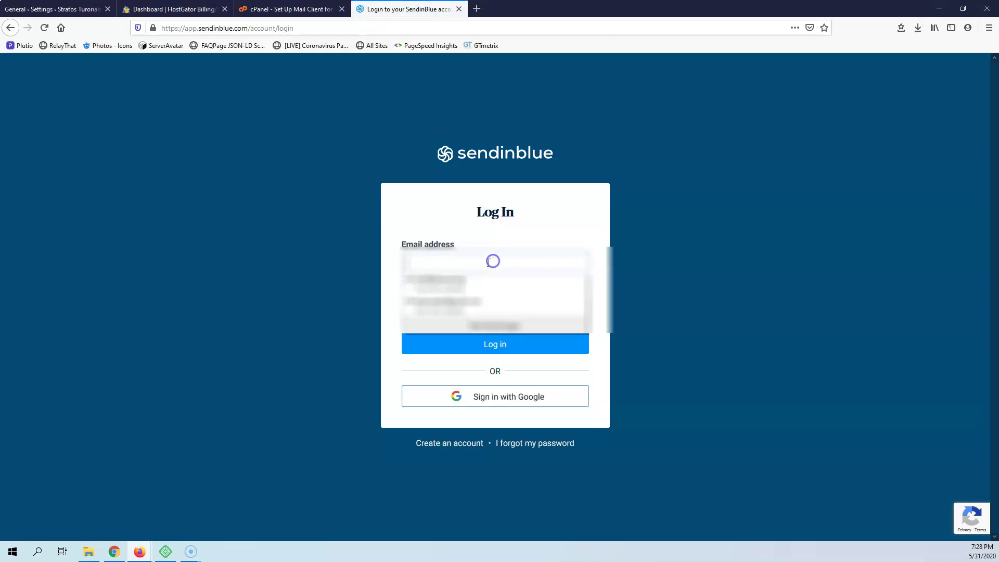
{"action": "left_click", "coordinate": [454, 308]}
{"action": "left_click", "coordinate": [488, 350]}
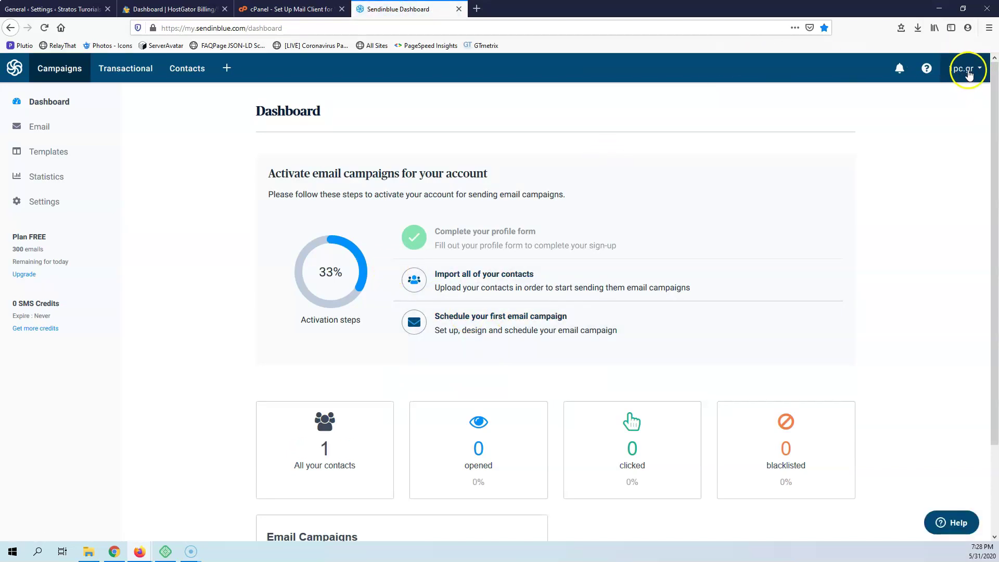
Go to the account's SMTP & API page and select the v3 API key.
{"action": "left_click", "coordinate": [967, 70]}
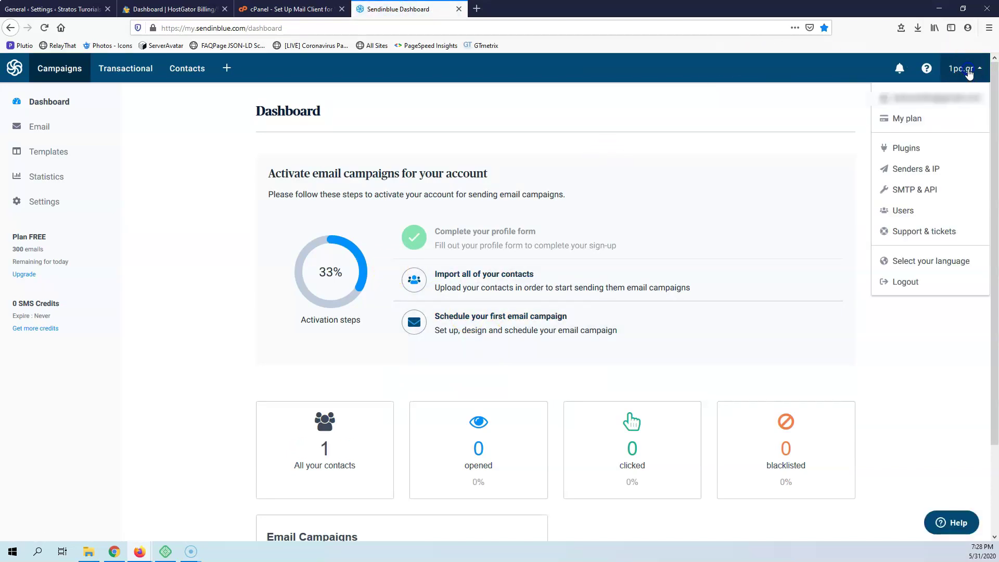
{"action": "left_click", "coordinate": [905, 192]}
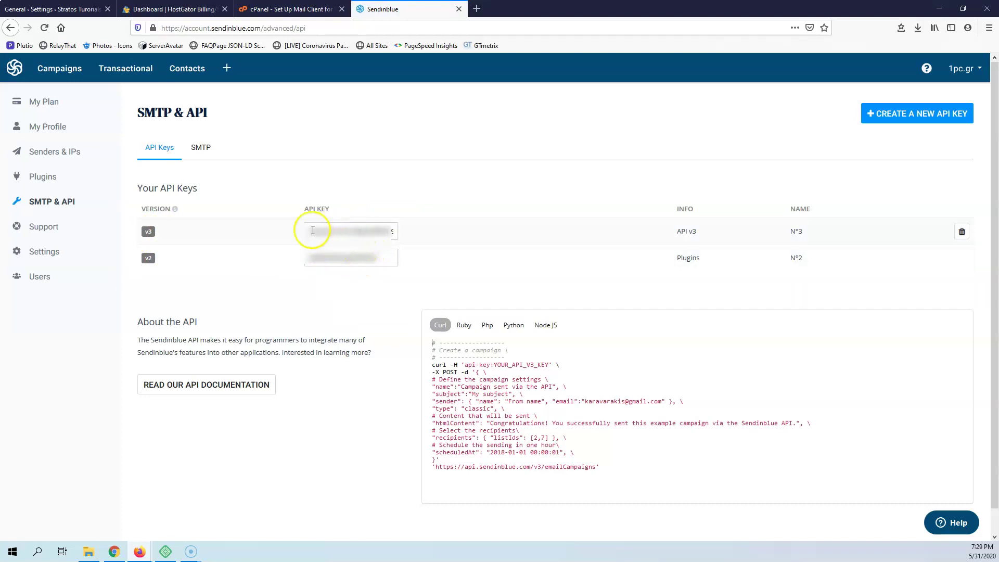
{"action": "left_click_drag", "start_coordinate": [310, 231], "coordinate": [397, 231]}
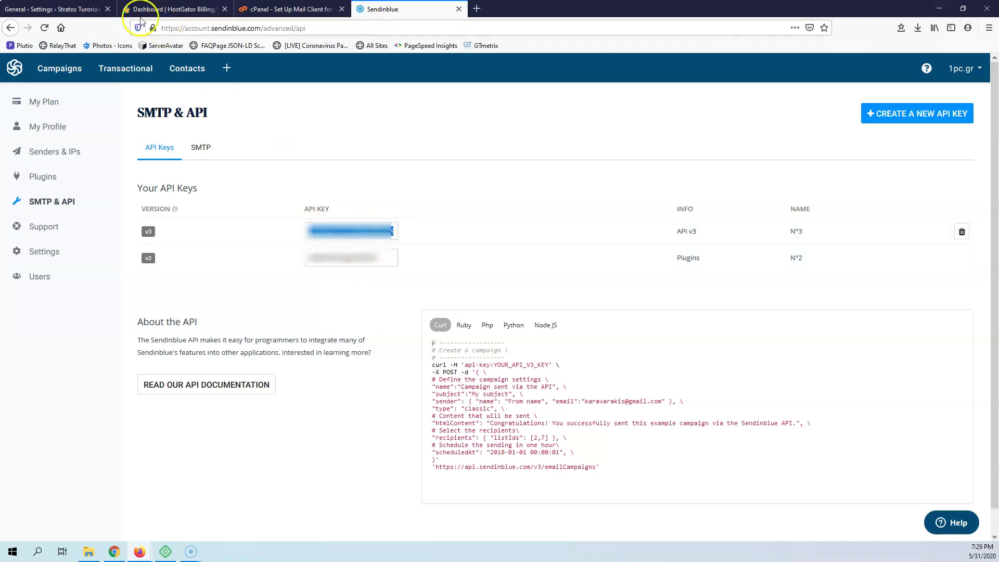
Verify the Sendinblue API key in WP Mail SMTP, save settings, and decline Firefox's password prompt.
{"action": "left_click", "coordinate": [83, 8]}
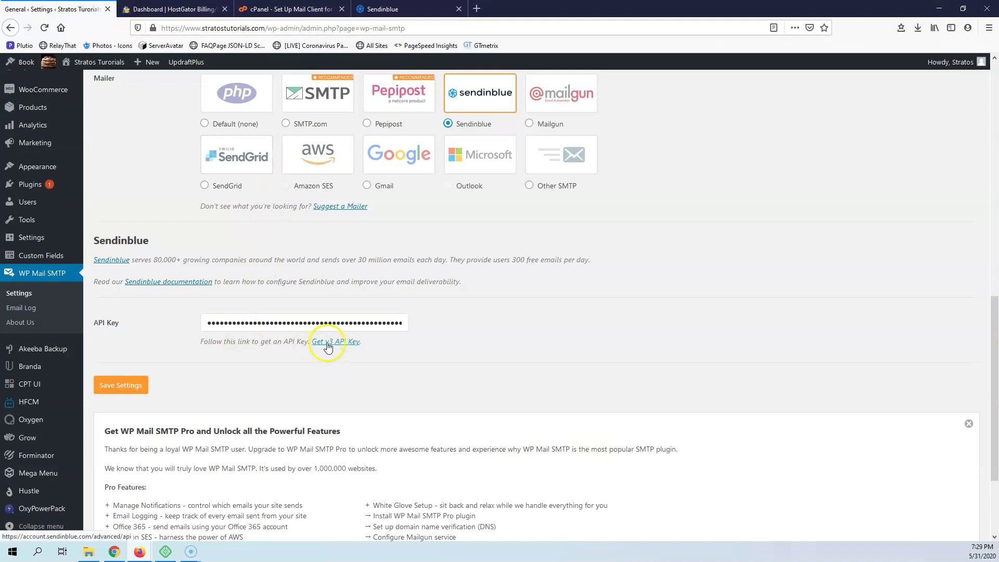
{"action": "double_click", "coordinate": [329, 323]}
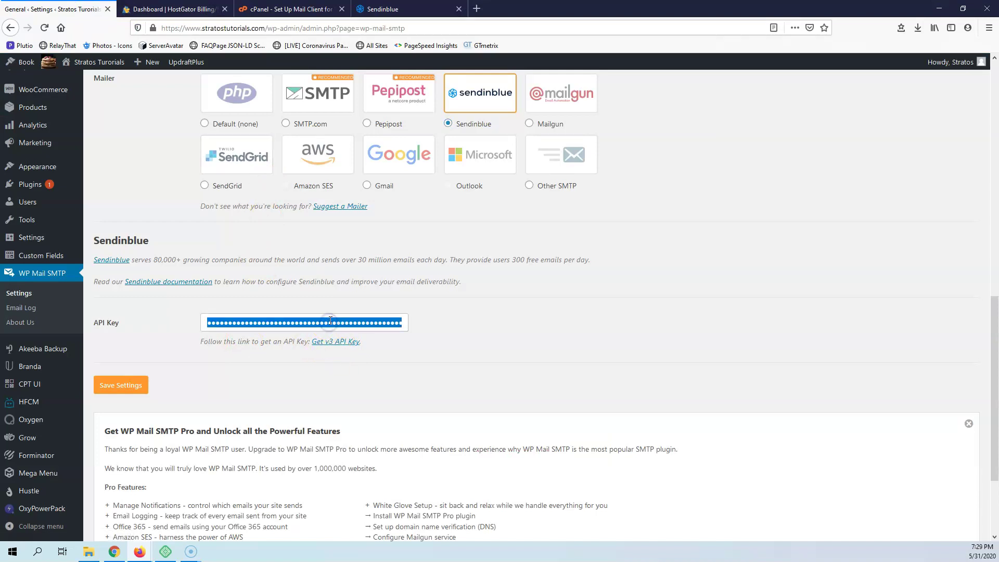
{"action": "right_click", "coordinate": [330, 319]}
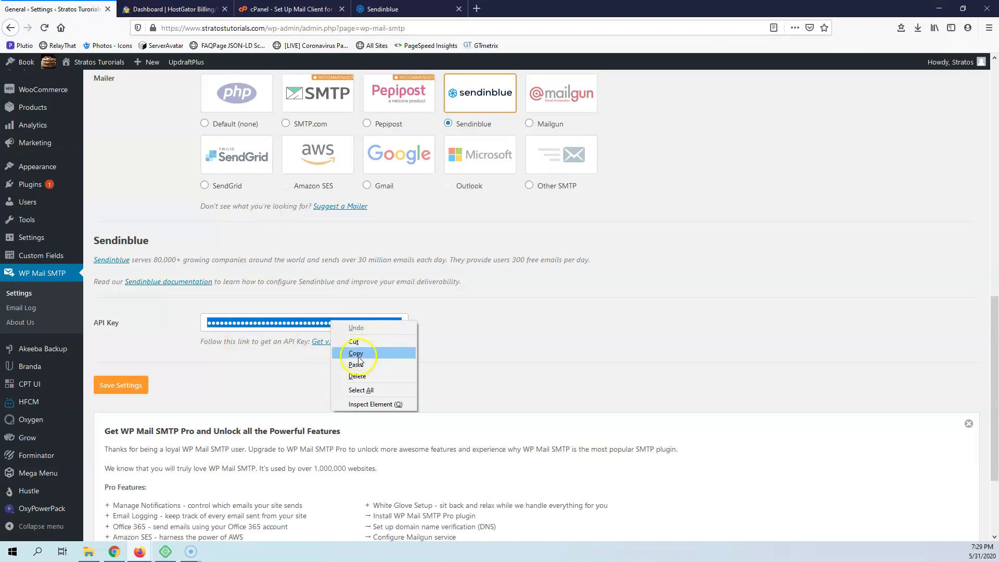
{"action": "left_click", "coordinate": [220, 374]}
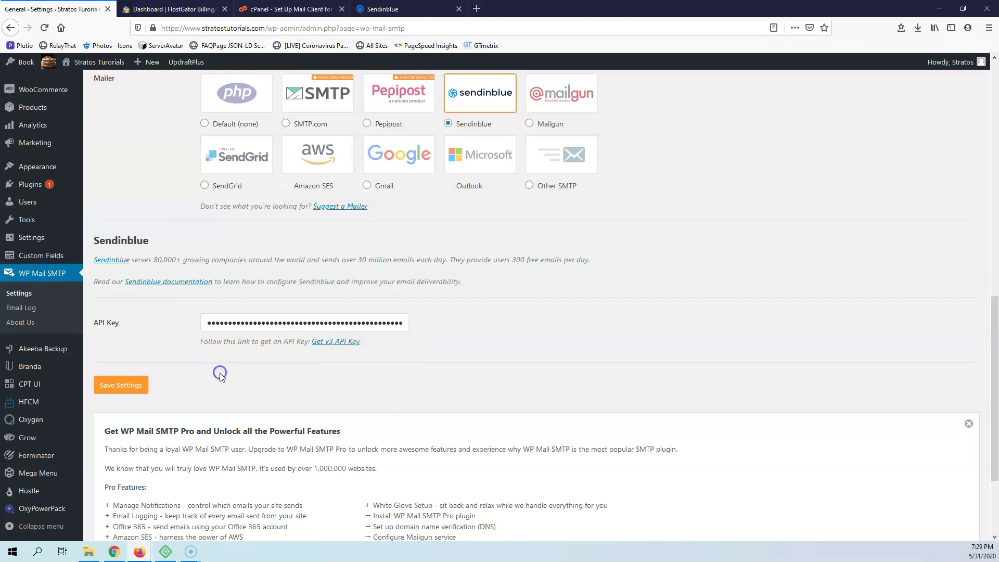
{"action": "left_click", "coordinate": [131, 386]}
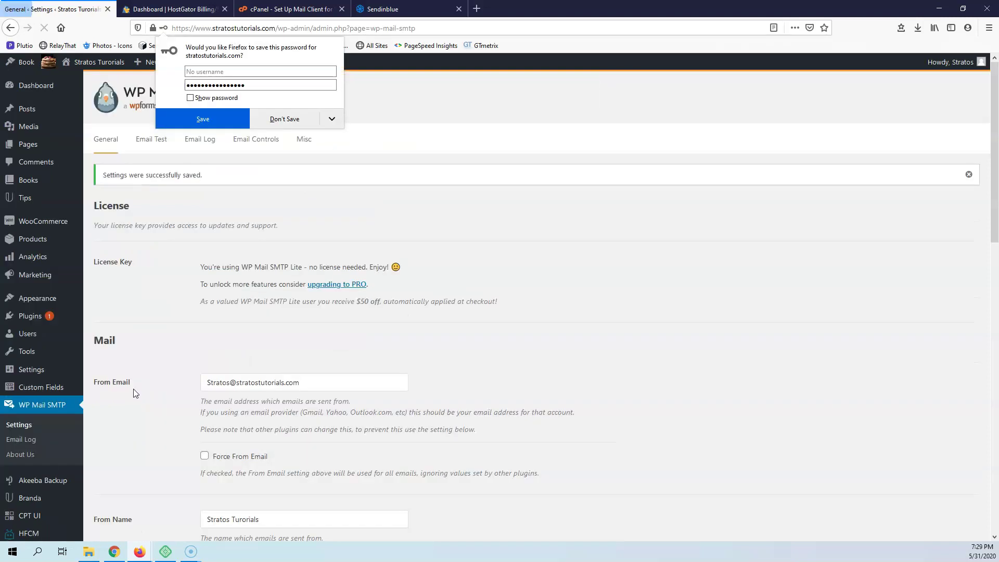
{"action": "left_click", "coordinate": [291, 119]}
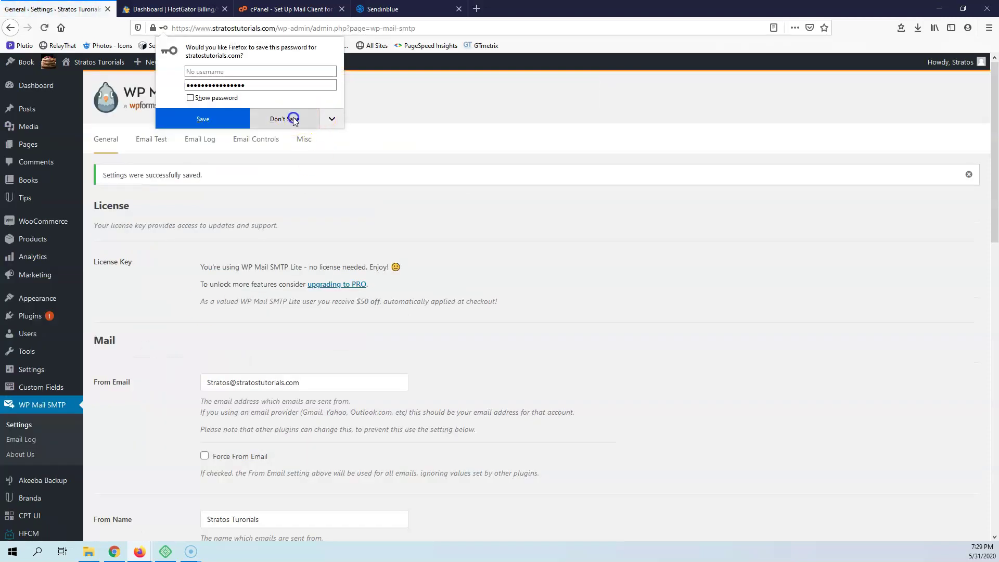
Send a test HTML email from the Email Test tab and confirm the success notice.
{"action": "left_click", "coordinate": [149, 141]}
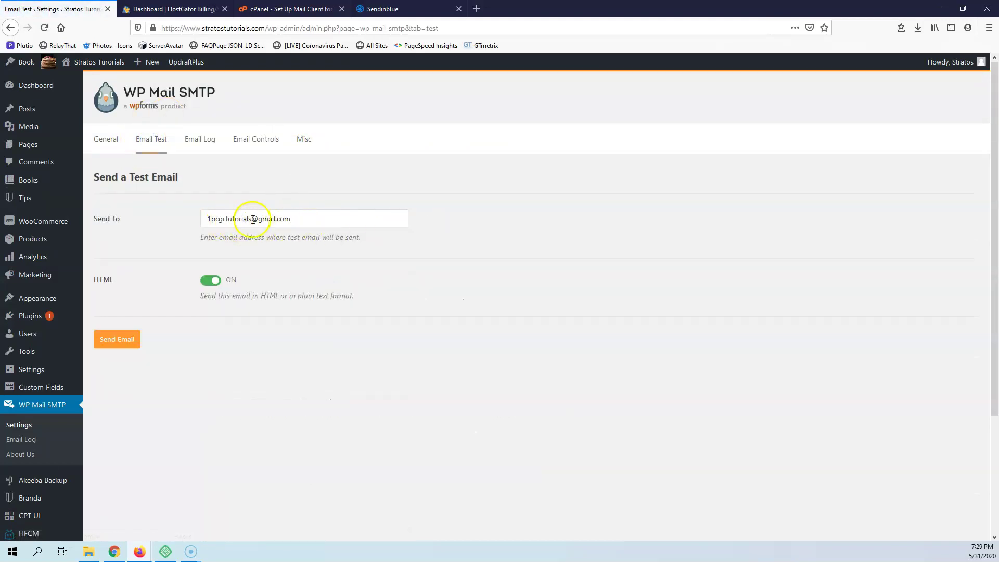
{"action": "left_click_drag", "start_coordinate": [295, 219], "coordinate": [140, 219]}
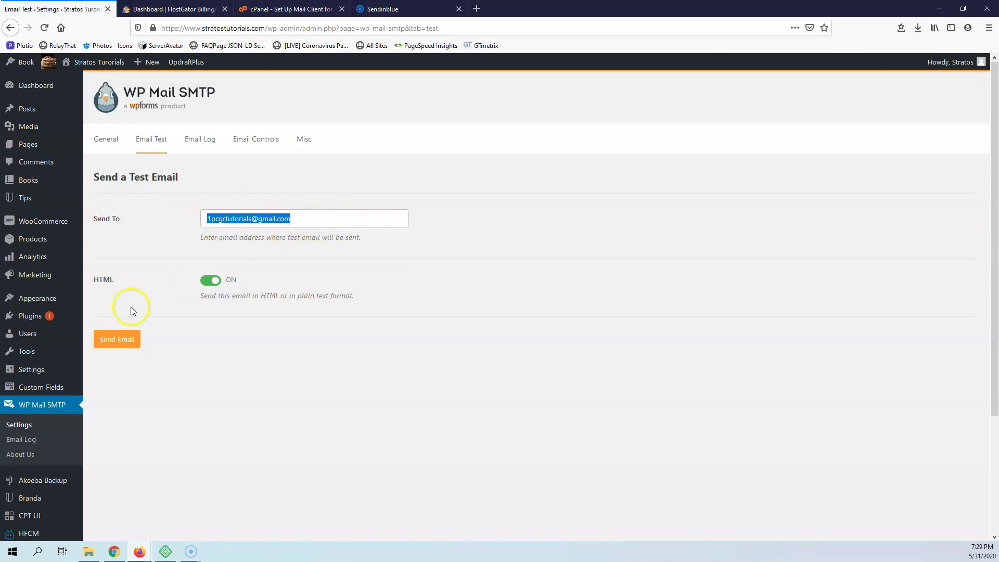
{"action": "left_click", "coordinate": [115, 342]}
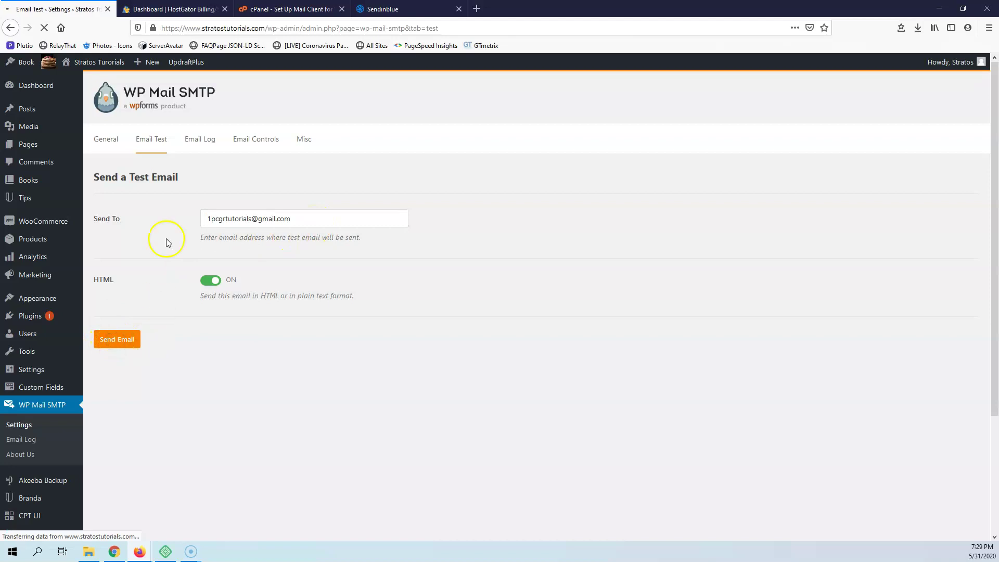
{"action": "mouse_move", "coordinate": [106, 174]}
{"action": "left_mouse_down"}
{"action": "mouse_move", "coordinate": [397, 172]}
{"action": "mouse_move", "coordinate": [118, 174]}
{"action": "left_mouse_up"}
{"action": "left_click", "coordinate": [397, 169]}
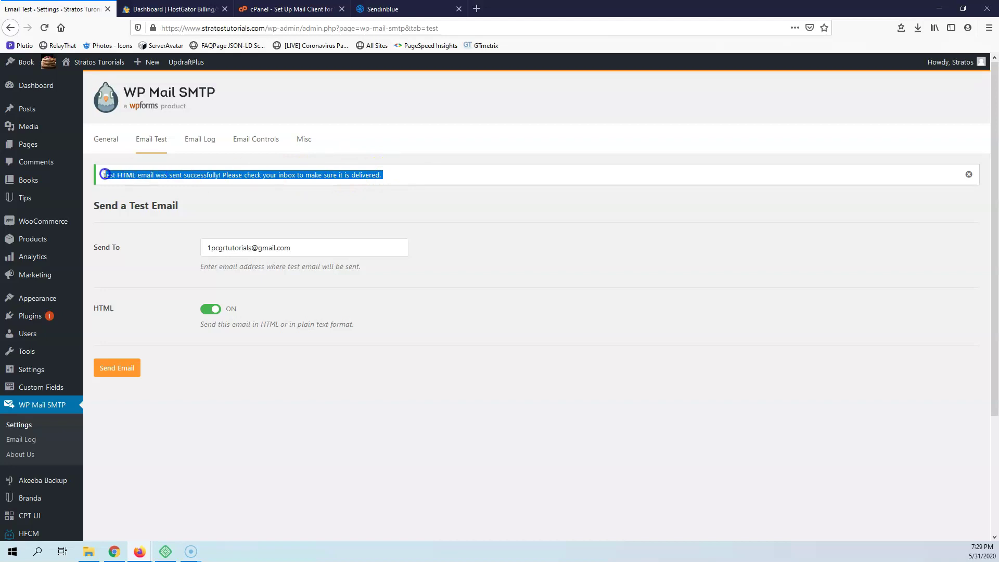